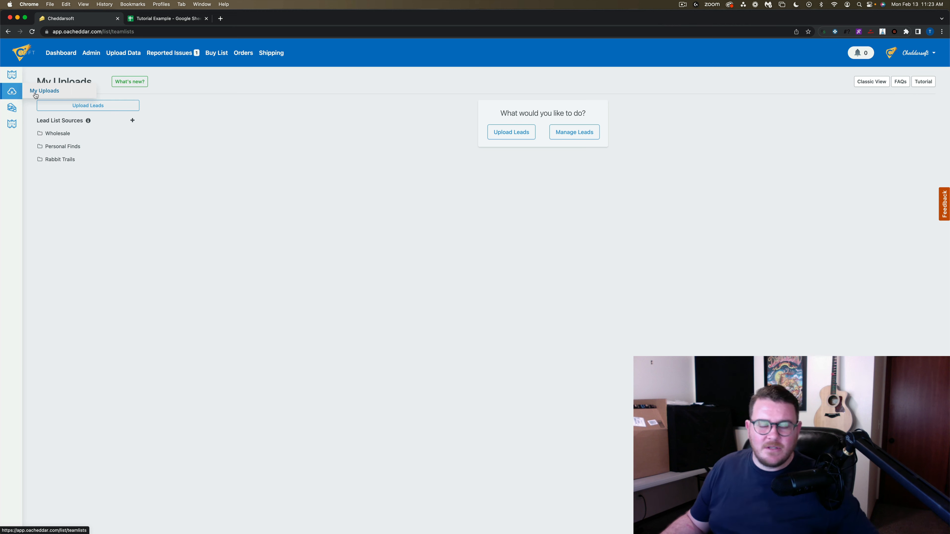
- Look over the lead upload form and return to the My Uploads overview
left_click(35, 95)
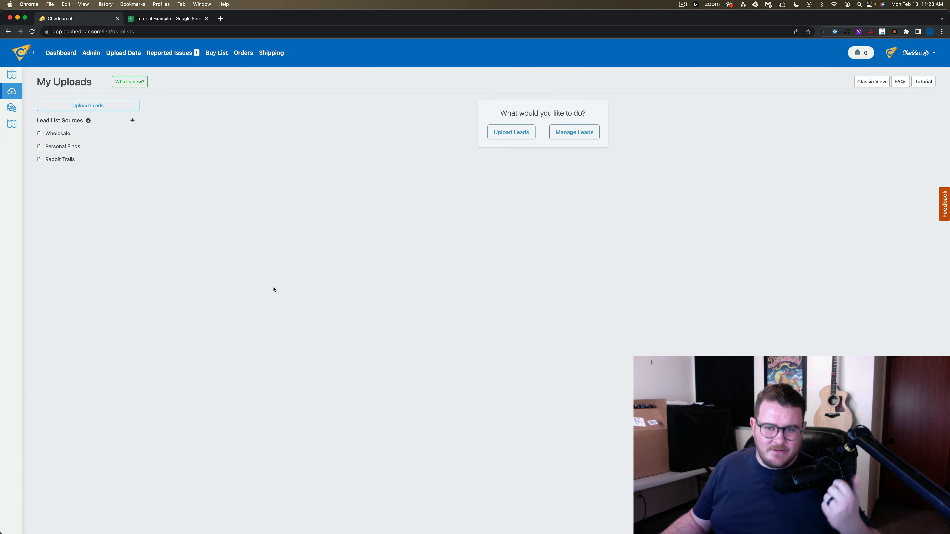
left_click(93, 108)
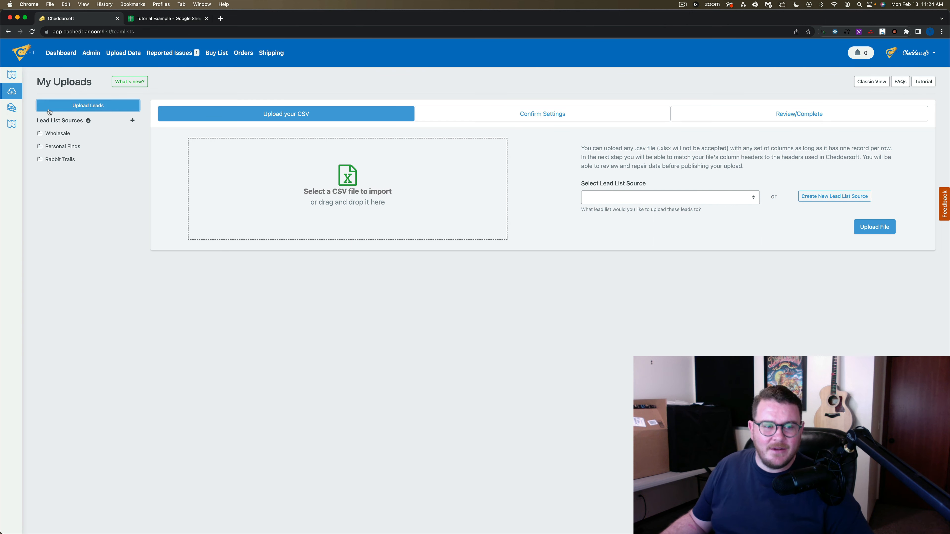
left_click(42, 92)
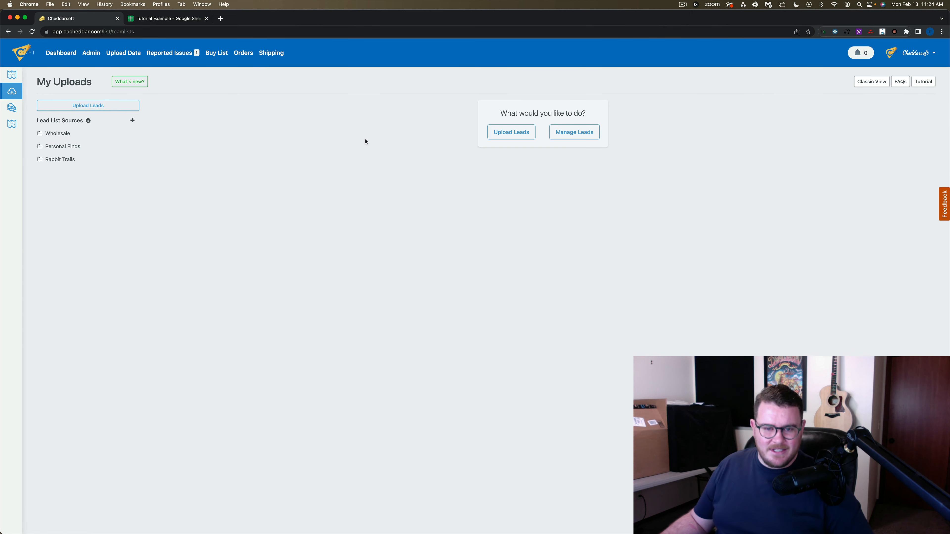
- Create a new lead list source named "Tutorial List"
left_click(132, 122)
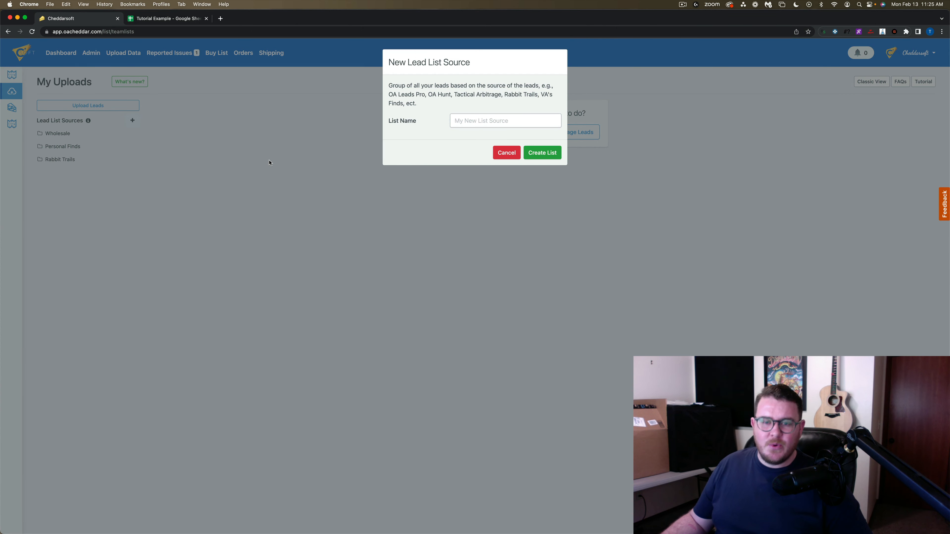
left_click(467, 120)
type("Tutori")
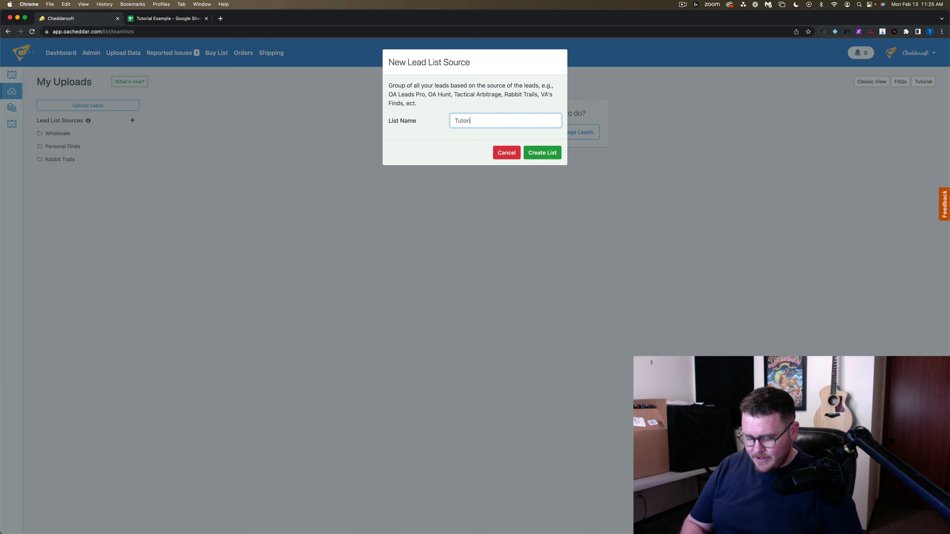
type("al List")
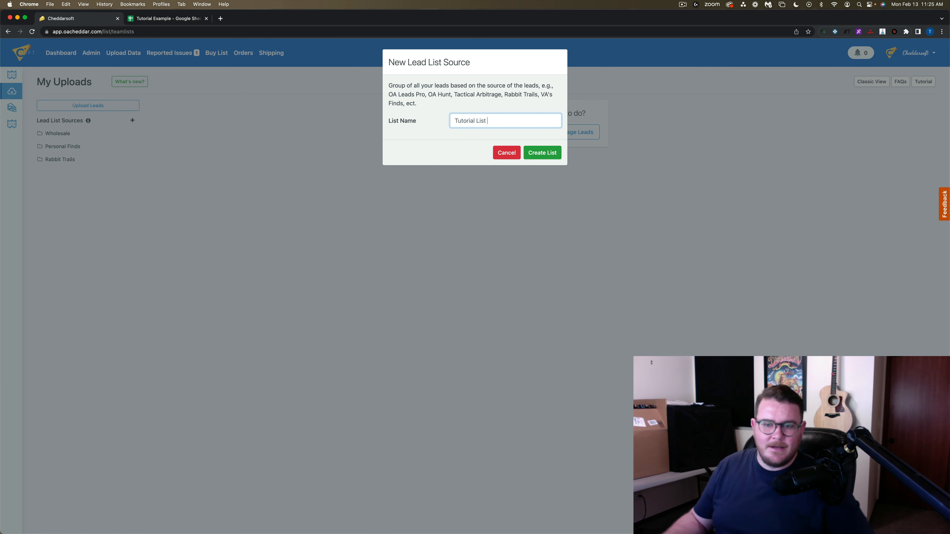
left_click(542, 157)
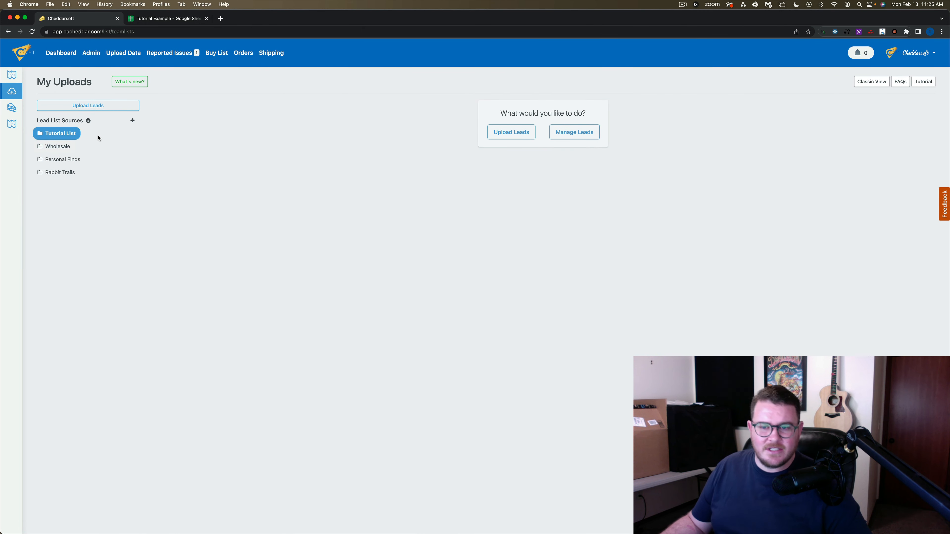
- View the Tutorial List source, return to the My Uploads overview and open the lead upload form
left_click(57, 135)
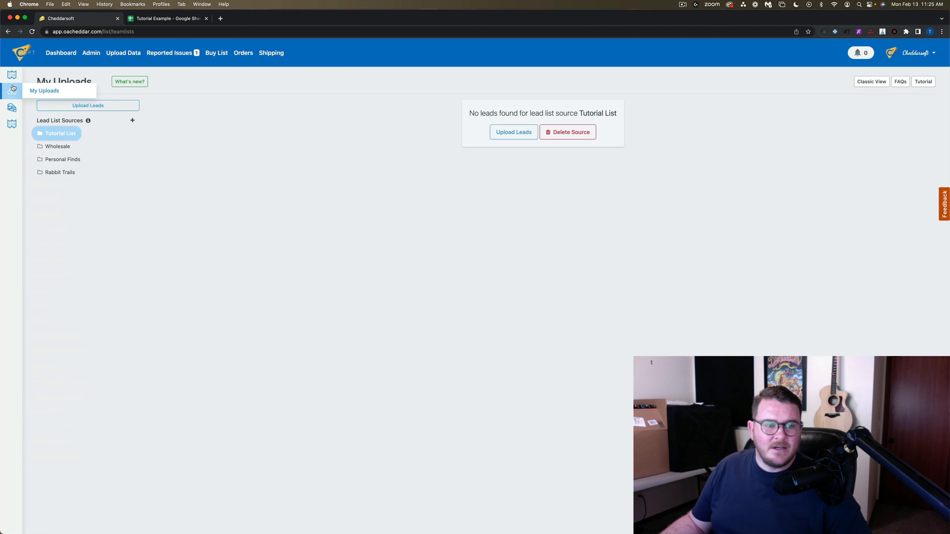
left_click(31, 92)
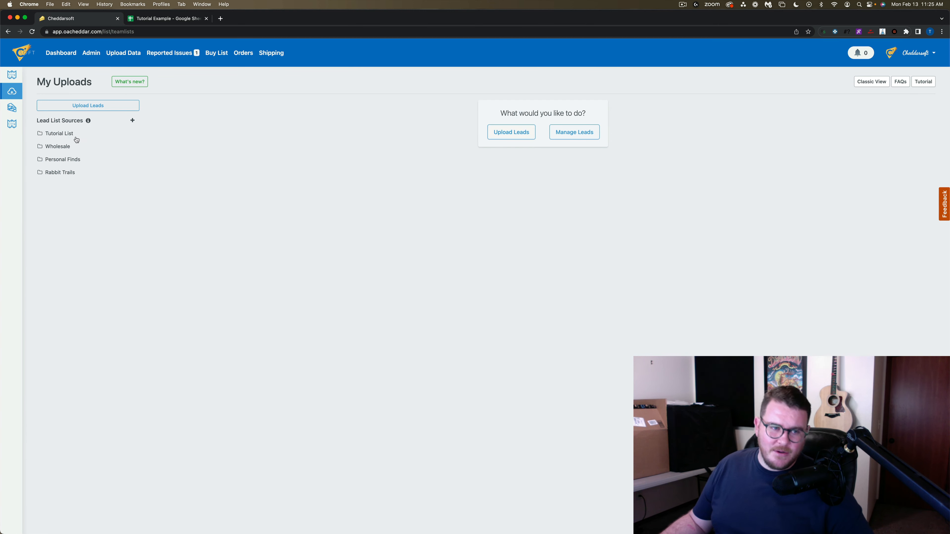
left_click(517, 137)
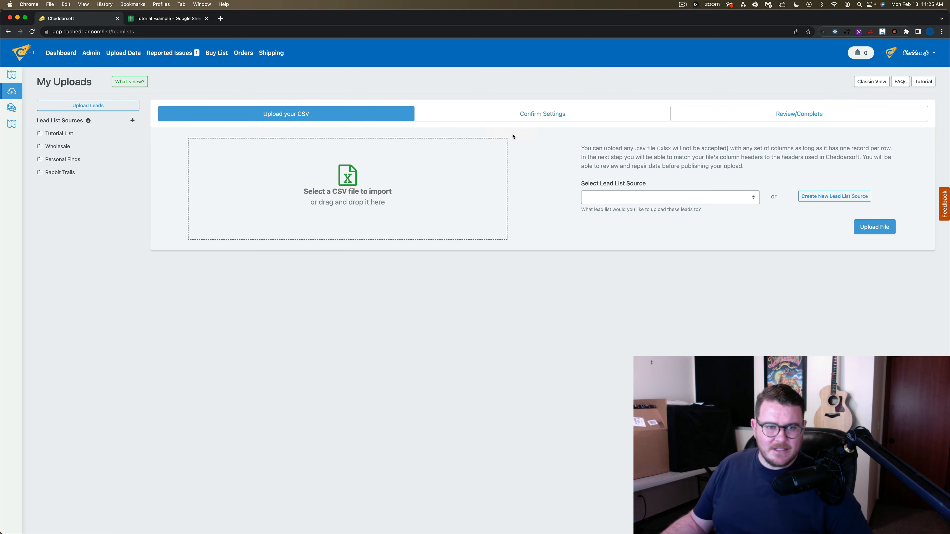
- Switch to the Tutorial Example spreadsheet in Google Sheets and download the Example 1 sheet as comma-separated values (.csv)
left_click(179, 21)
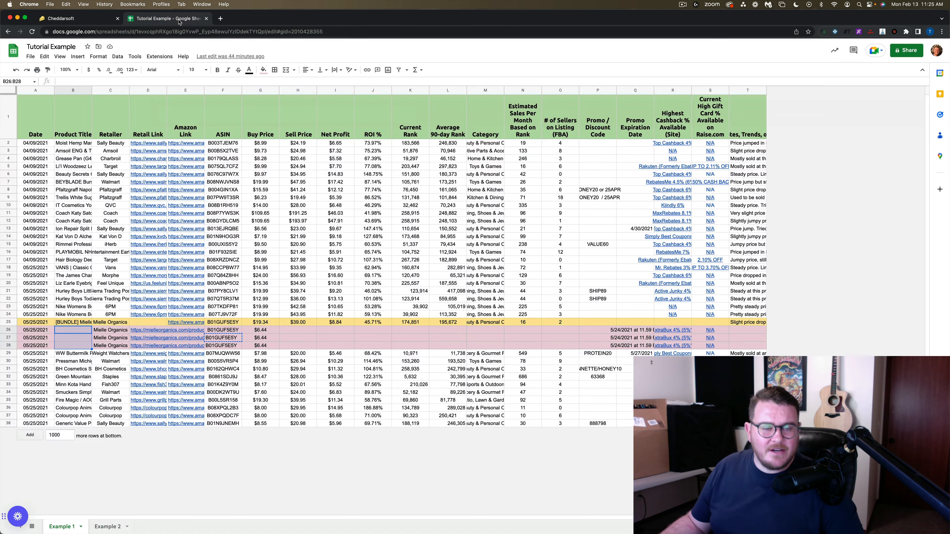
left_click(284, 261)
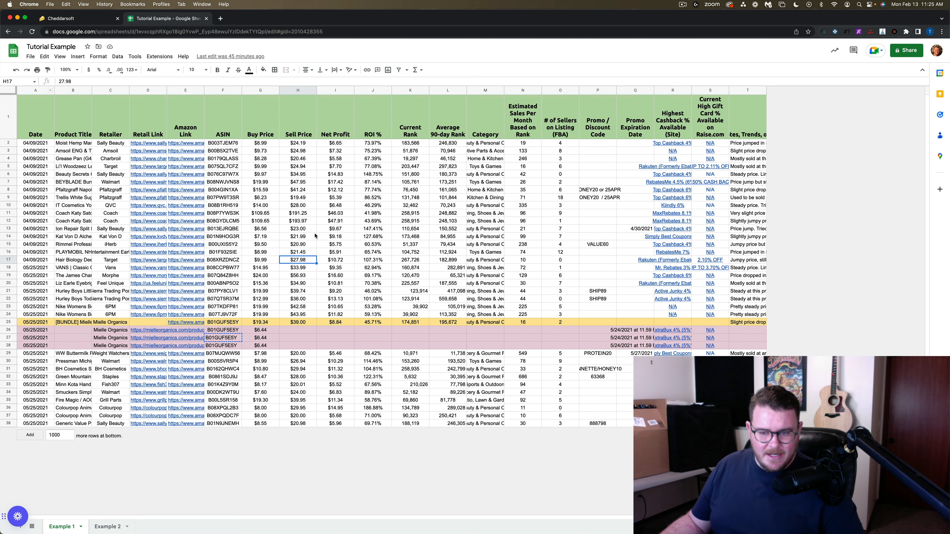
left_click(31, 58)
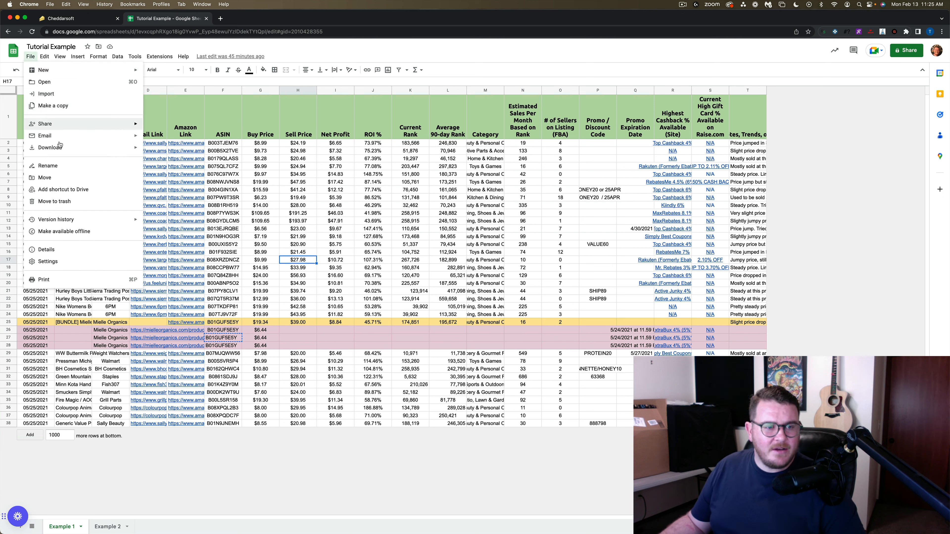
mouse_move(67, 150)
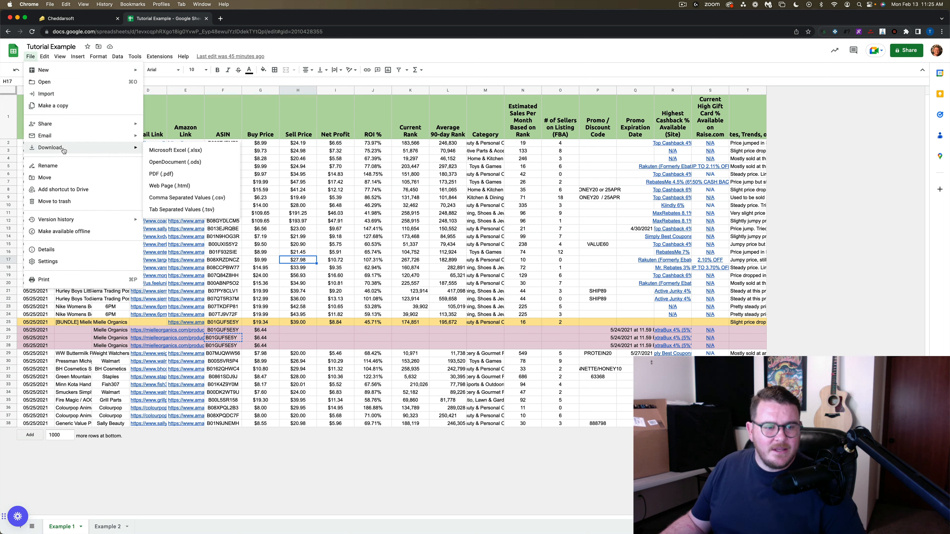
left_click(207, 199)
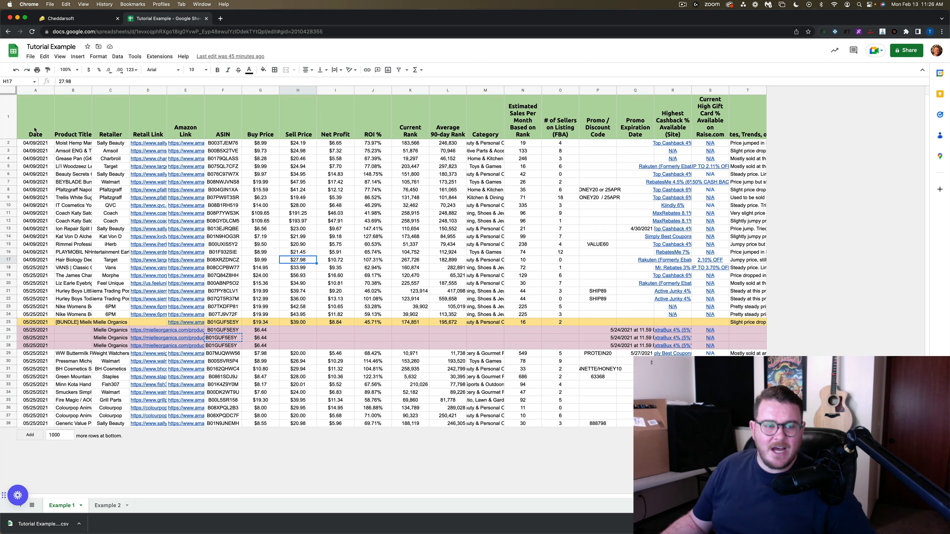
- Examine the Date, Product Title, Retailer, ASIN, Buy Price, Sell Price and Category columns of the Example 1 sheet
left_click(26, 104)
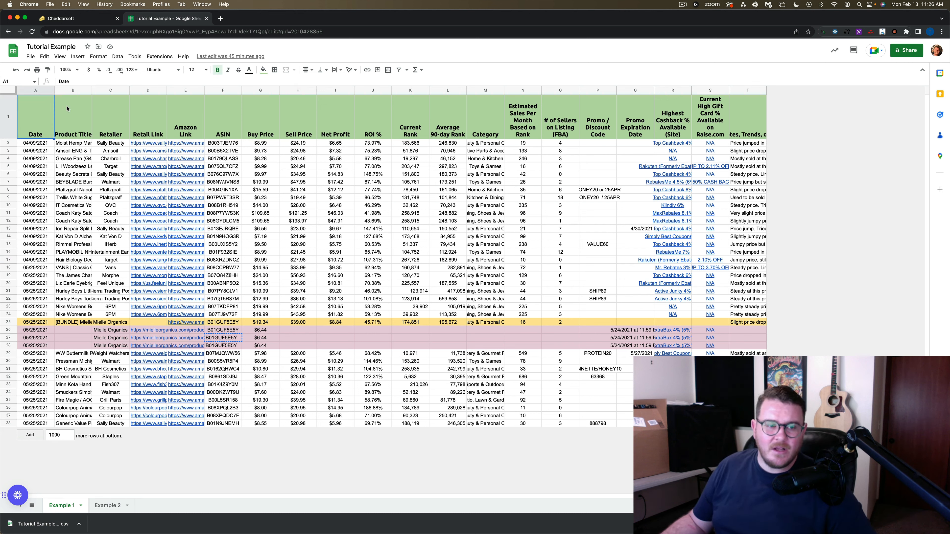
left_click(74, 91)
left_click(115, 89)
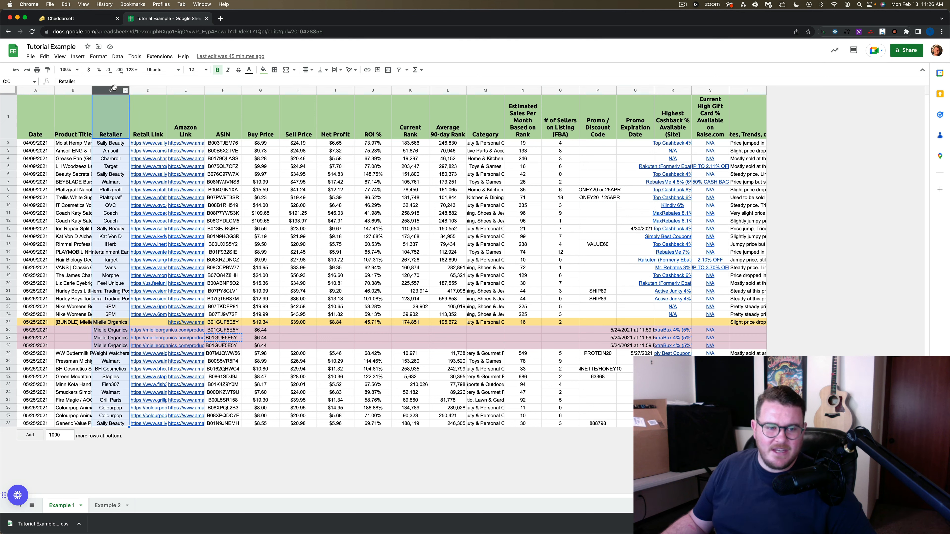
left_click(221, 90)
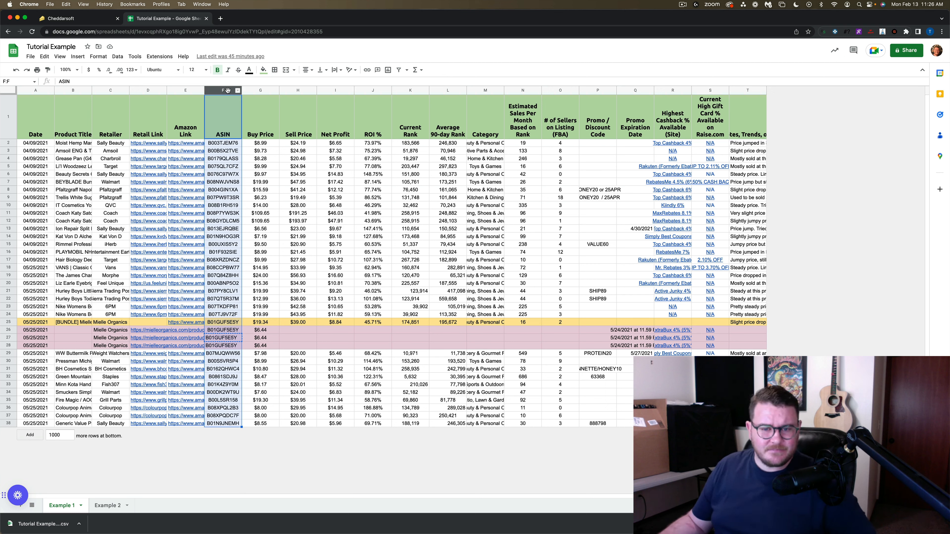
left_click(262, 92)
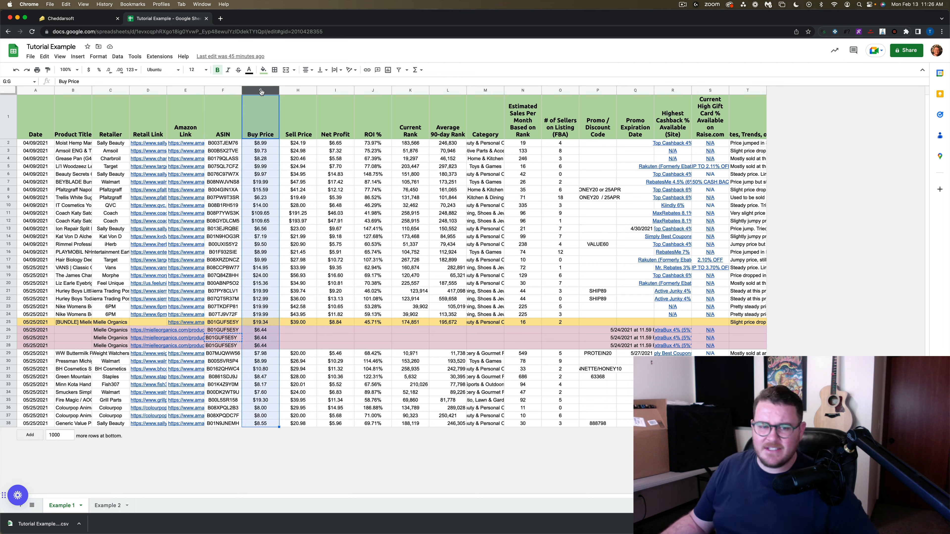
left_click(306, 92)
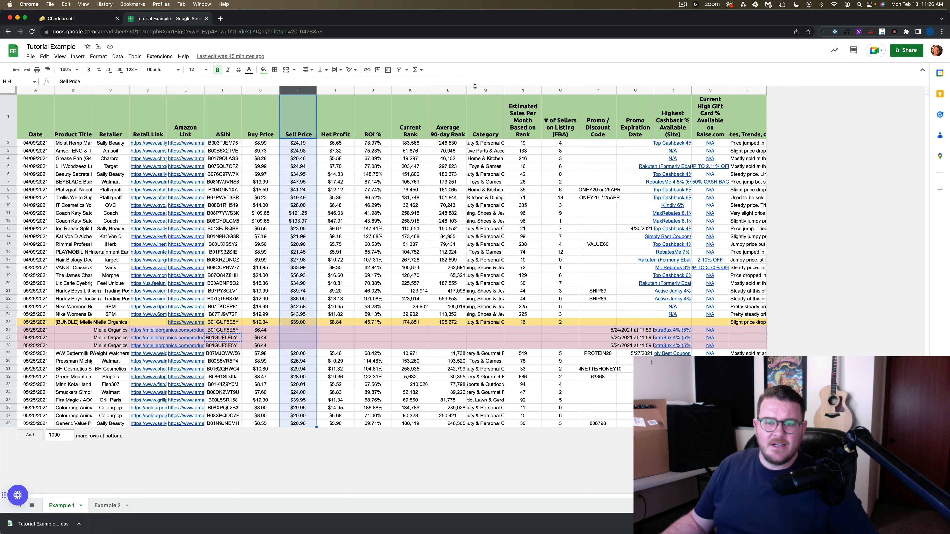
left_click(485, 90)
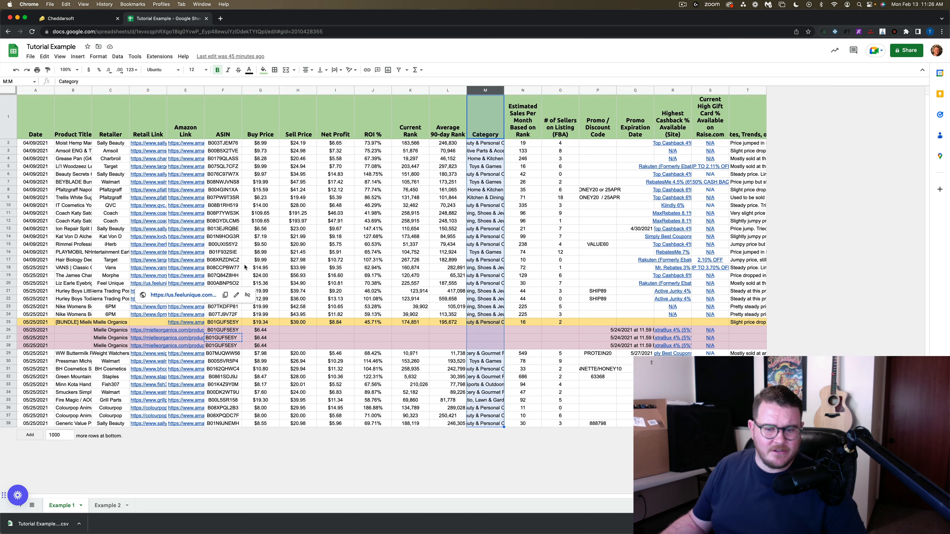
- Compare the bundle's main row 25 with the component rows directly below it
left_click(66, 337)
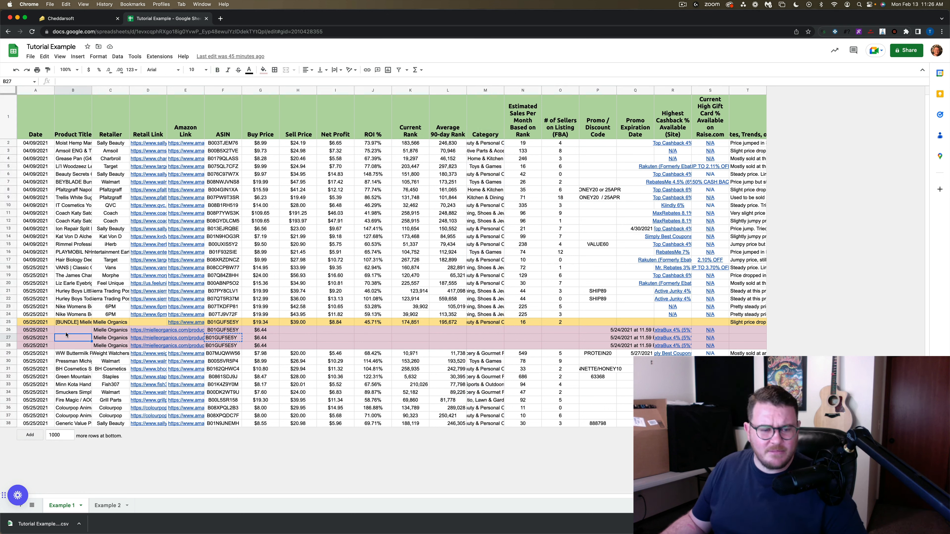
left_click_drag(9, 322, 153, 342)
left_click(88, 339)
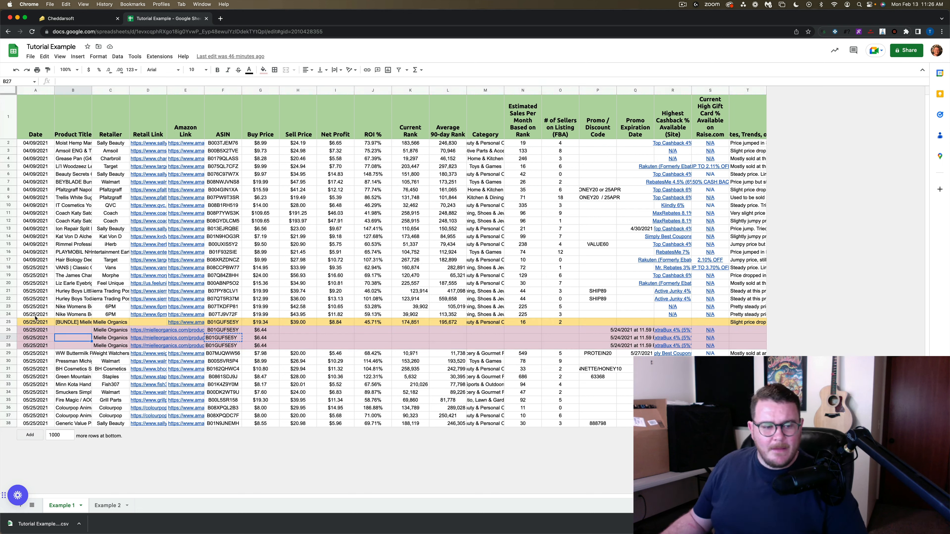
left_click(8, 322)
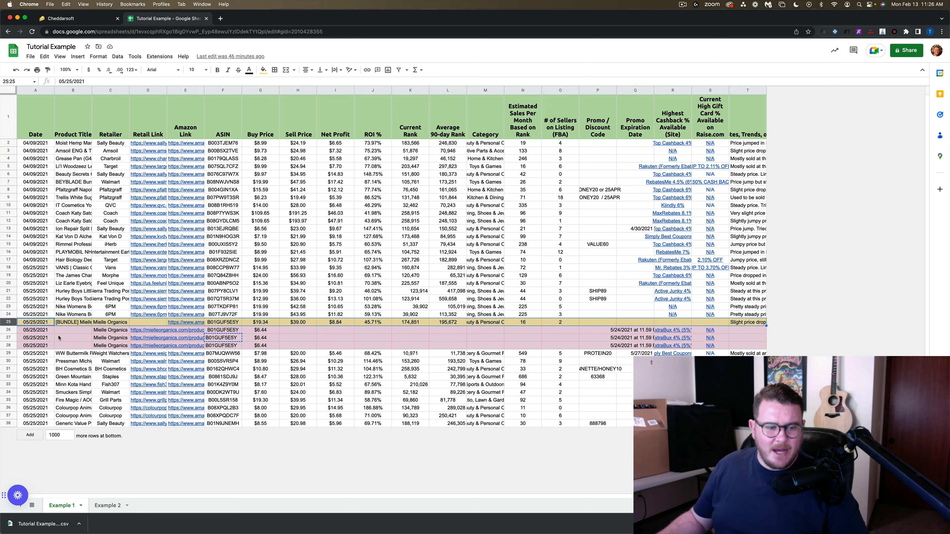
left_click(65, 339)
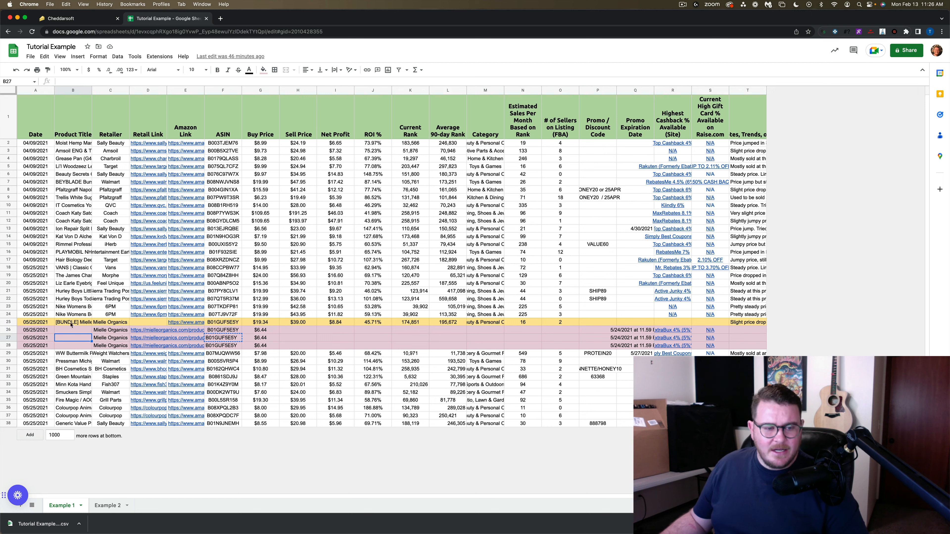
left_click(8, 322)
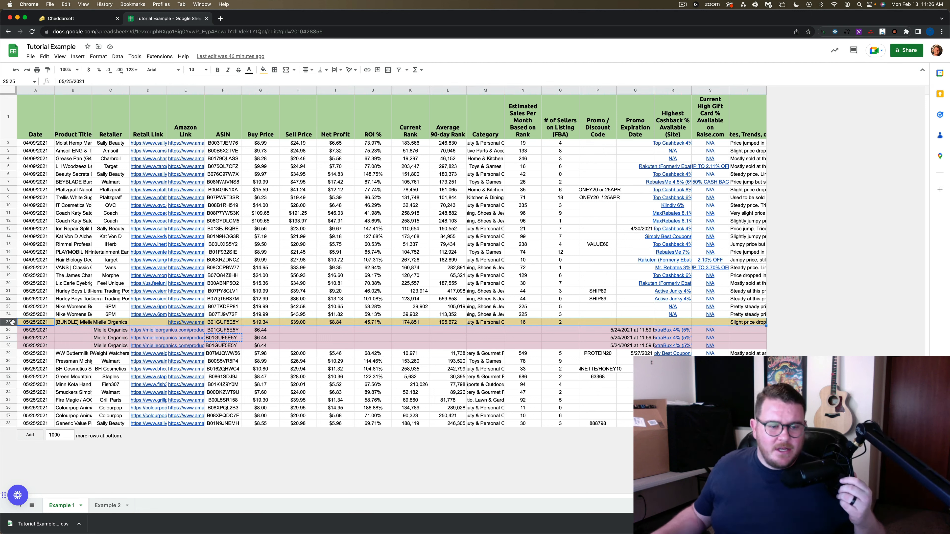
- Review the bundle's main row 25 from product title, retailer, retail link and ASIN through buy price, sell price and category
left_click(82, 325)
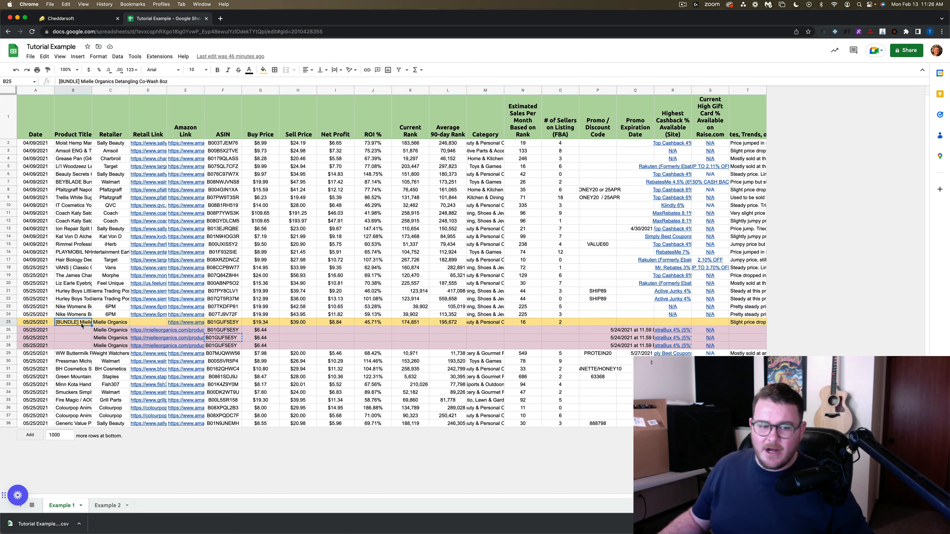
left_click(126, 325)
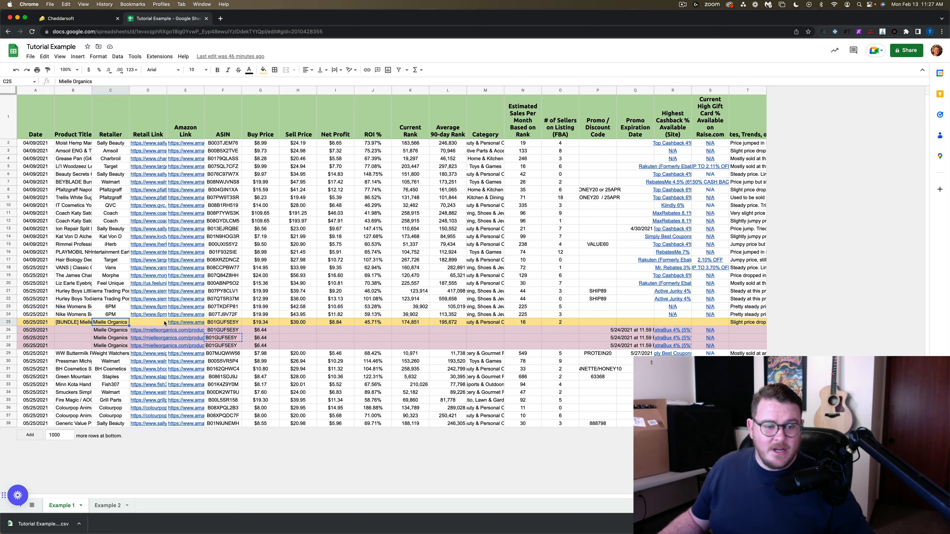
left_click(155, 325)
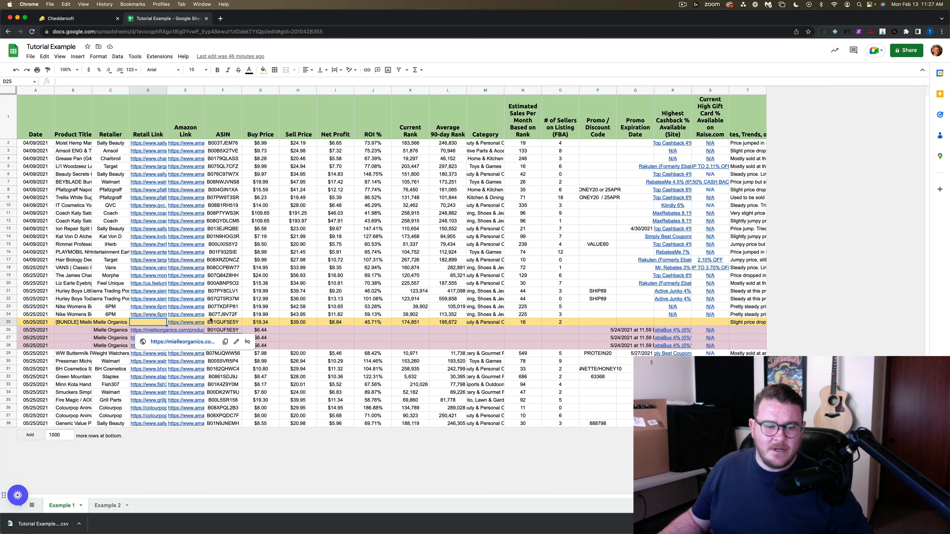
left_click(220, 323)
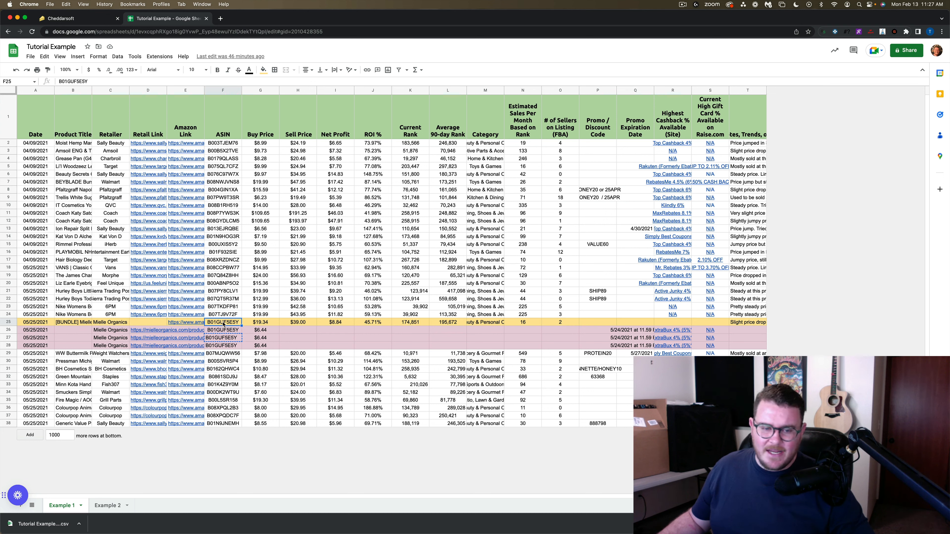
left_click(258, 323)
left_click_drag(292, 326, 483, 326)
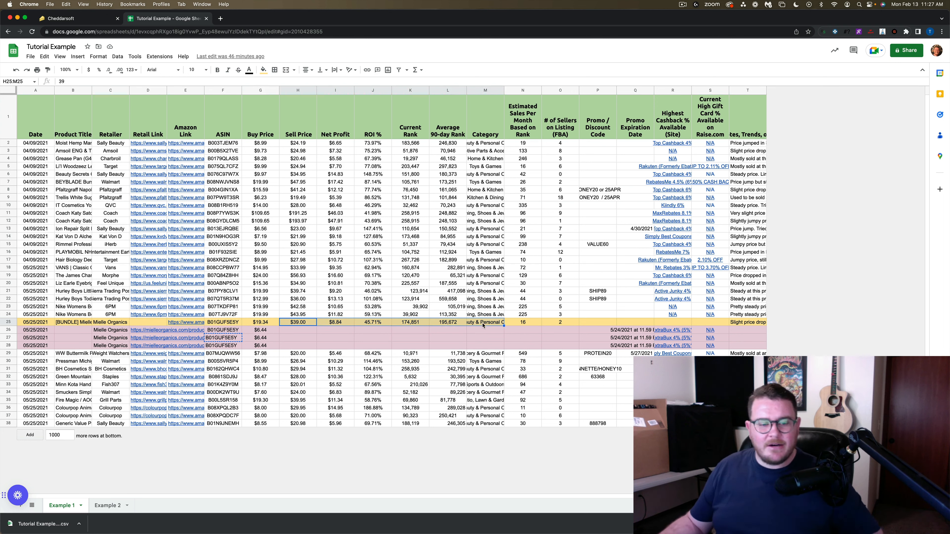
- Review the product title, retail link, ASIN and buy price cells of the bundle's component rows 26 to 28
left_click(68, 332)
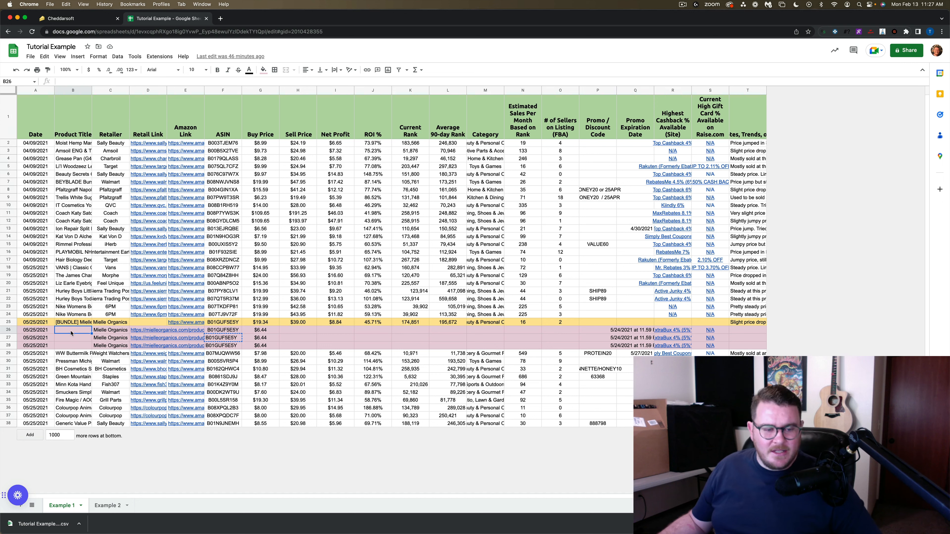
left_click_drag(99, 334, 148, 346)
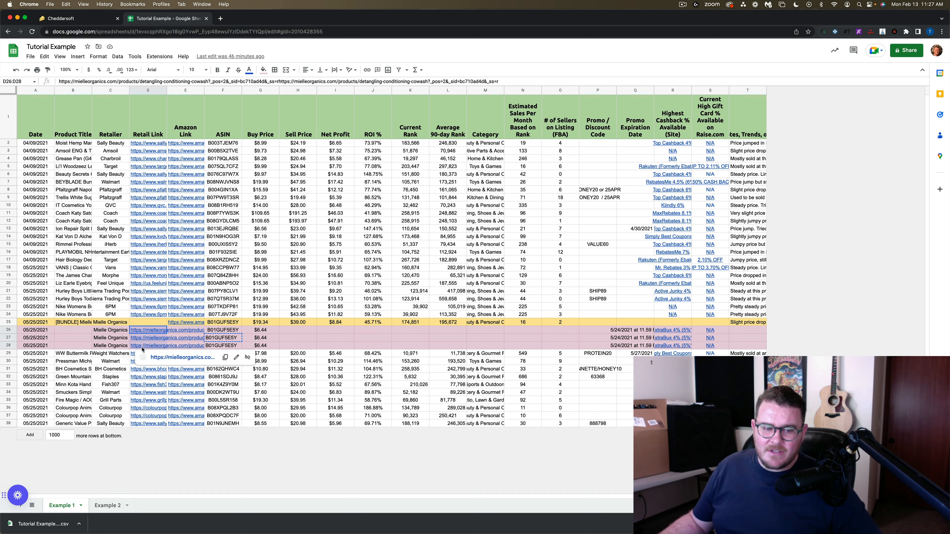
left_click_drag(201, 331, 230, 350)
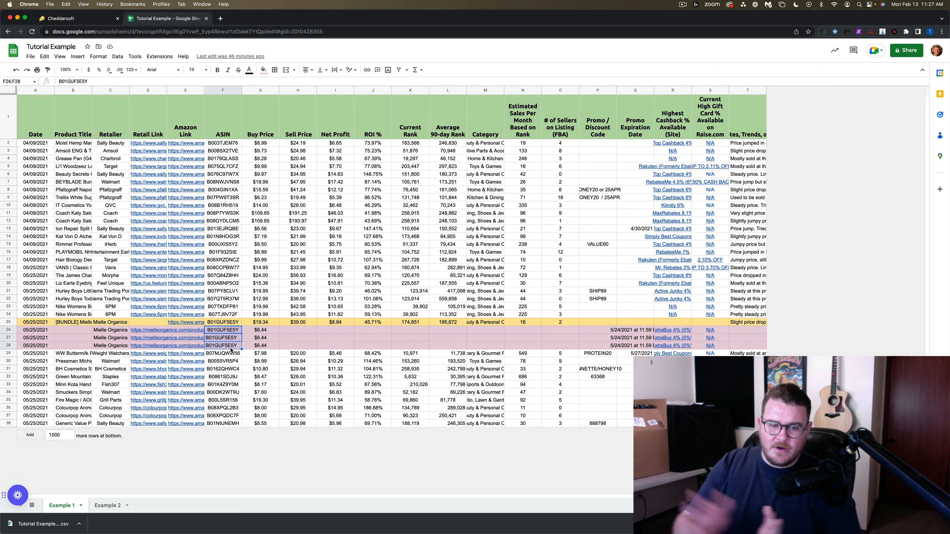
left_click_drag(257, 331, 257, 350)
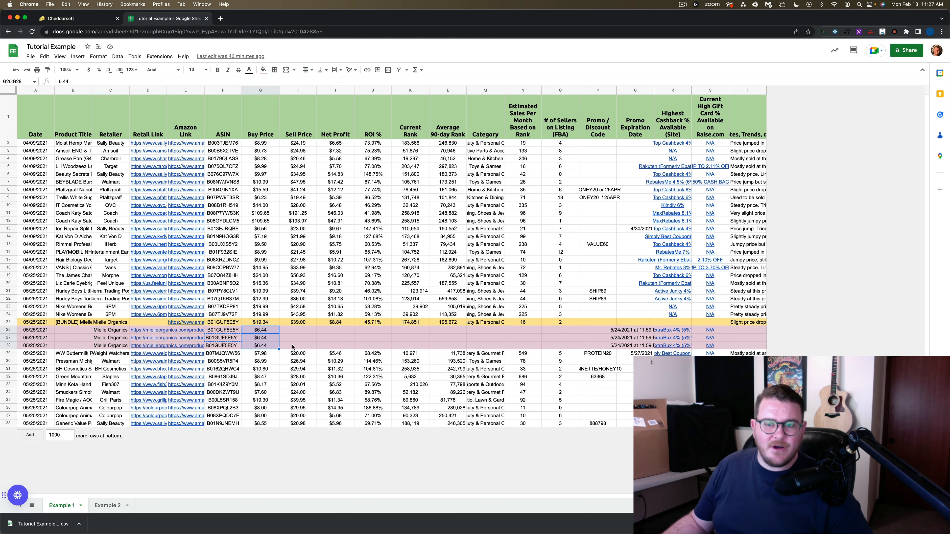
- Review the notes, sell price through estimated sales, product title and retailer cells of component rows 26 to 28, plus the bundle's main row 25
left_click(737, 330)
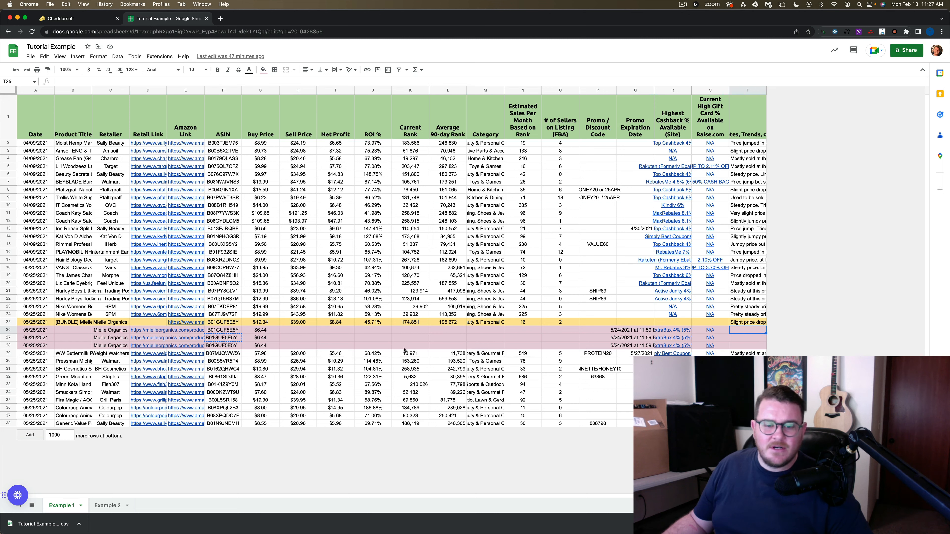
left_click_drag(288, 333, 516, 344)
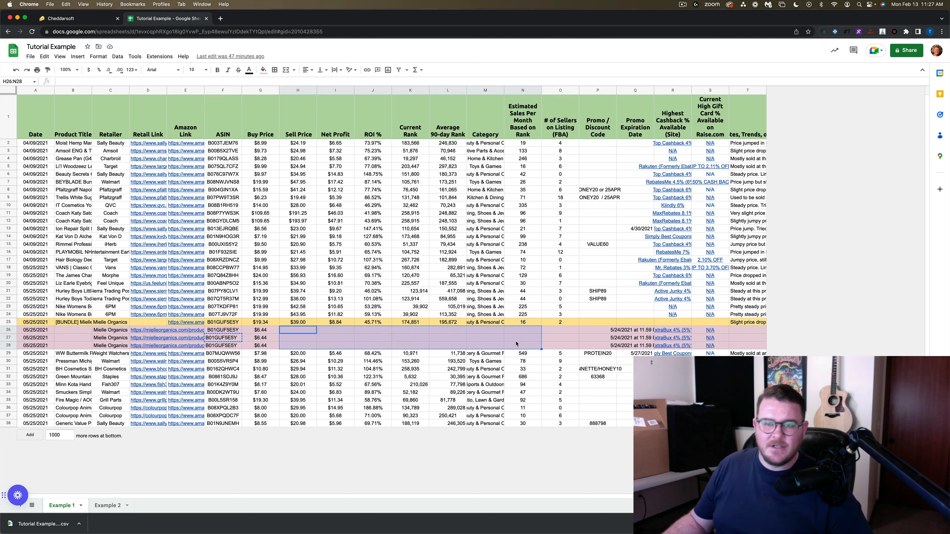
left_click_drag(73, 330, 74, 346)
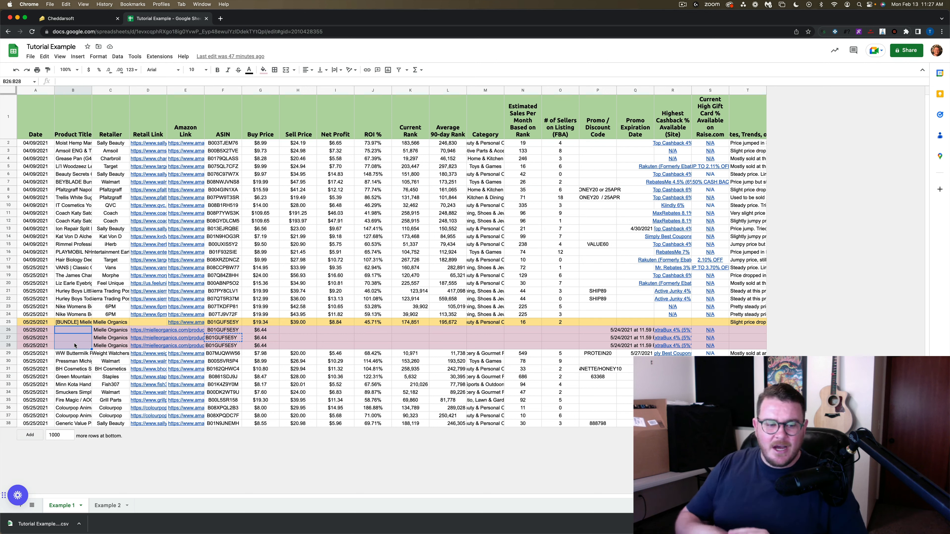
left_click(111, 330)
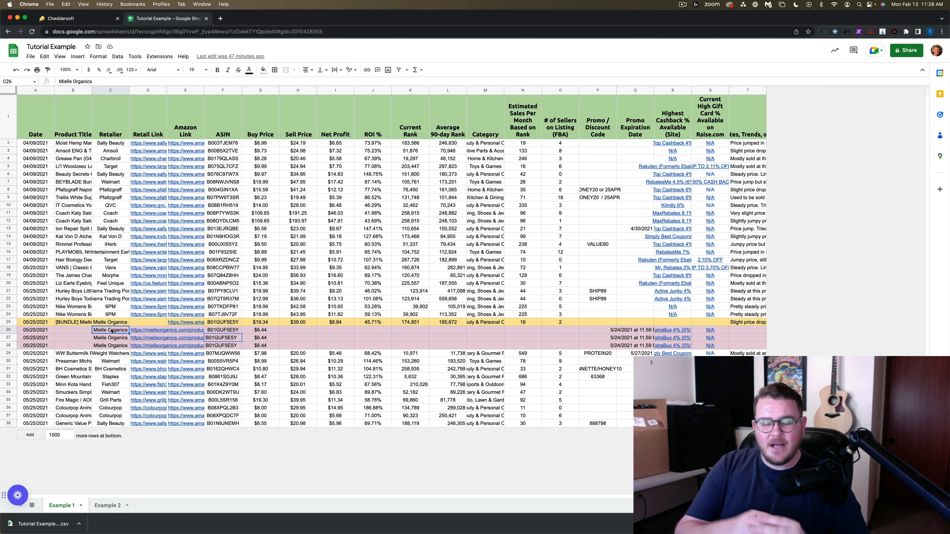
left_click(9, 322)
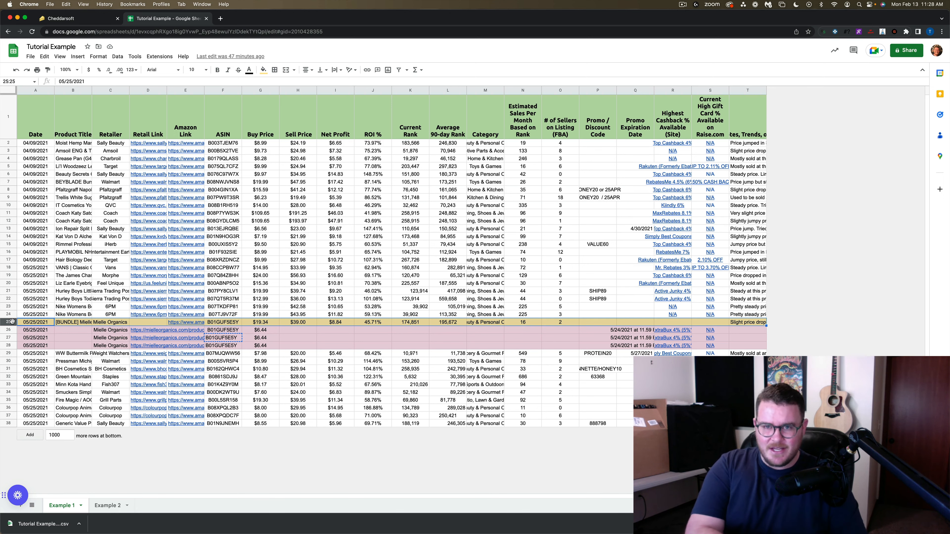
- Examine the bundle's main row 22 and its component rows 23 and 24 in the Example 2 sheet
left_click(103, 505)
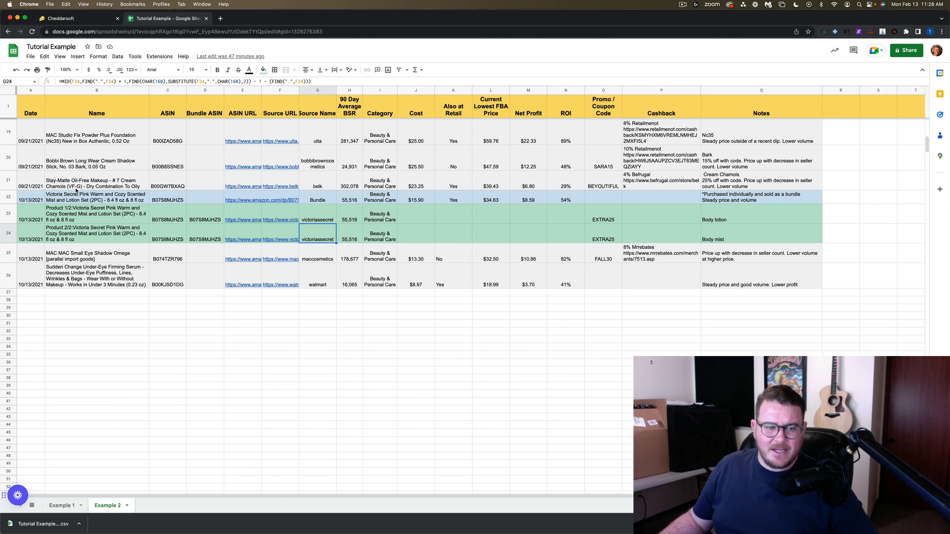
left_click(5, 197)
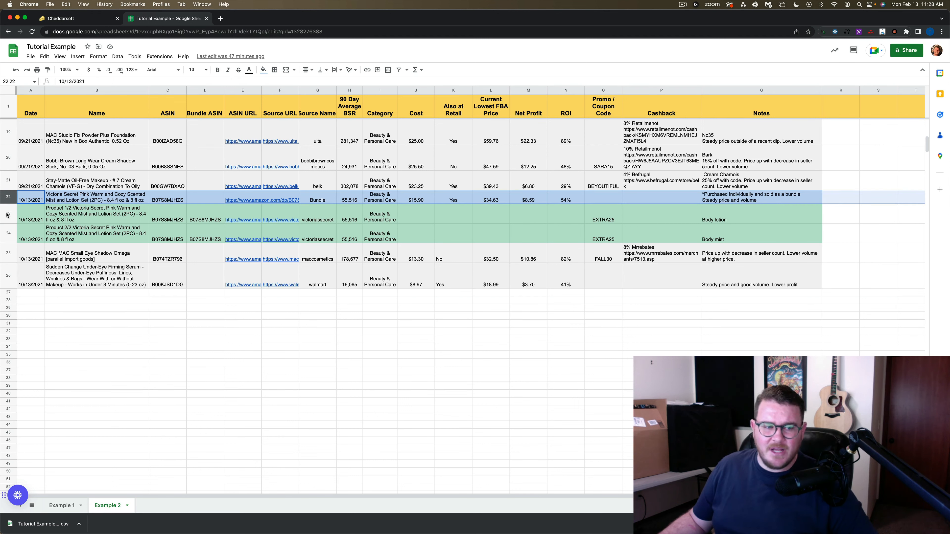
left_click(7, 236)
left_click(9, 213)
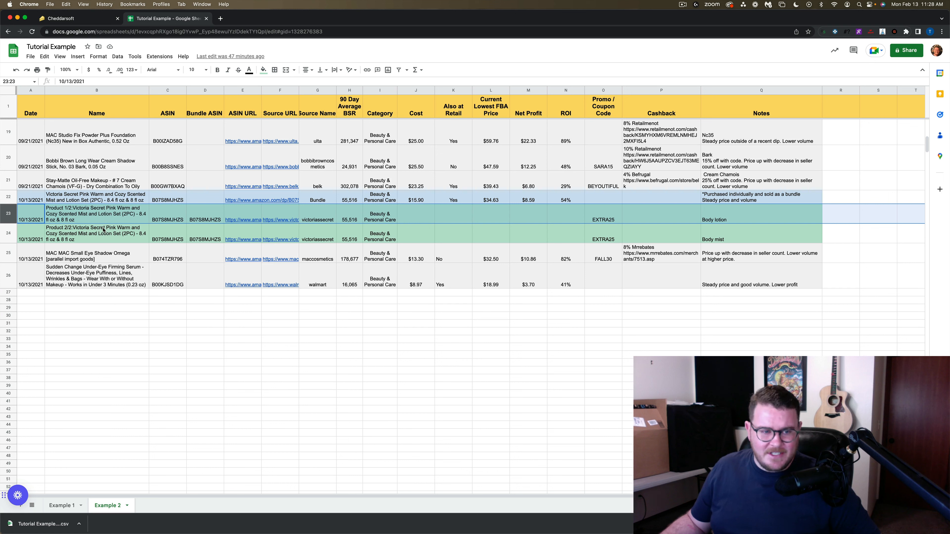
- Compare the Bundle ASIN column with the ASIN cells of component rows 23 and 24, and preview row 24's ASIN URL
left_click(206, 89)
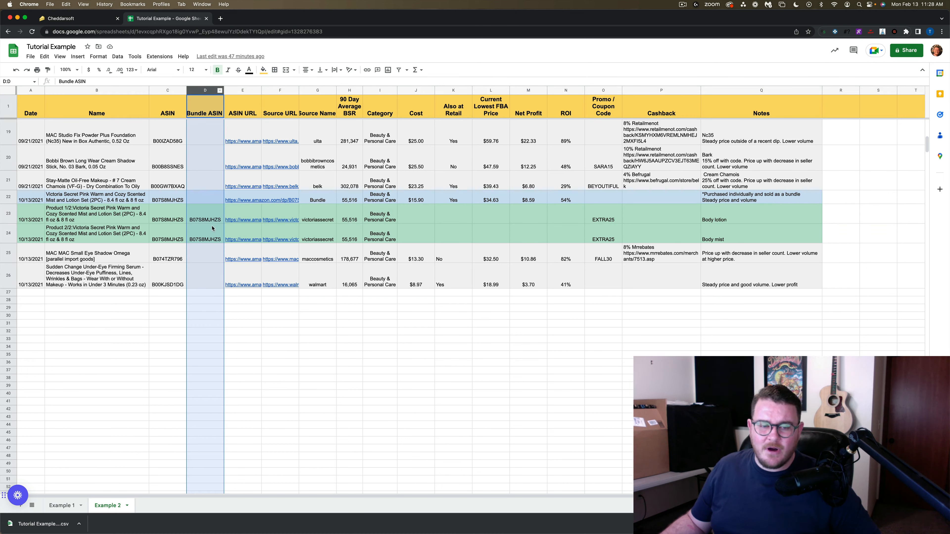
left_click(170, 219)
left_click(166, 235)
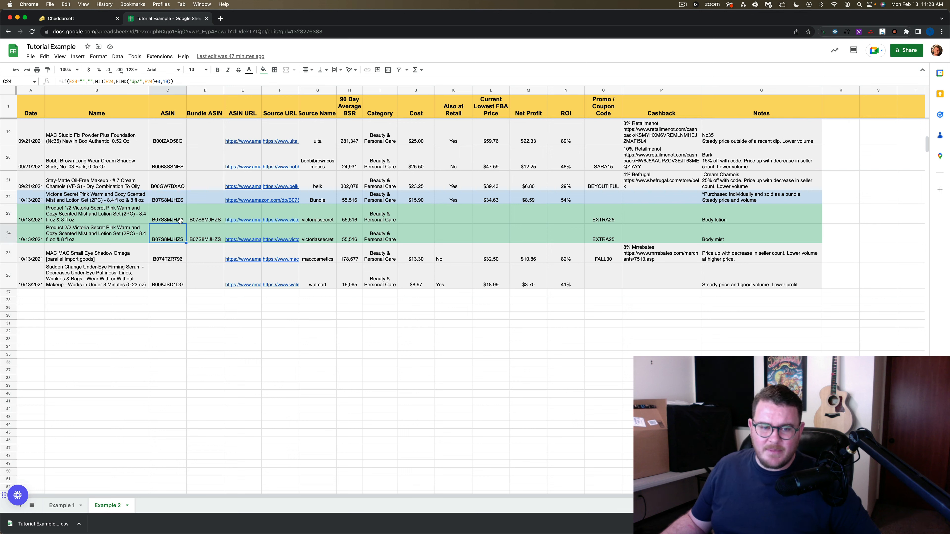
left_click(203, 218)
left_click(201, 234)
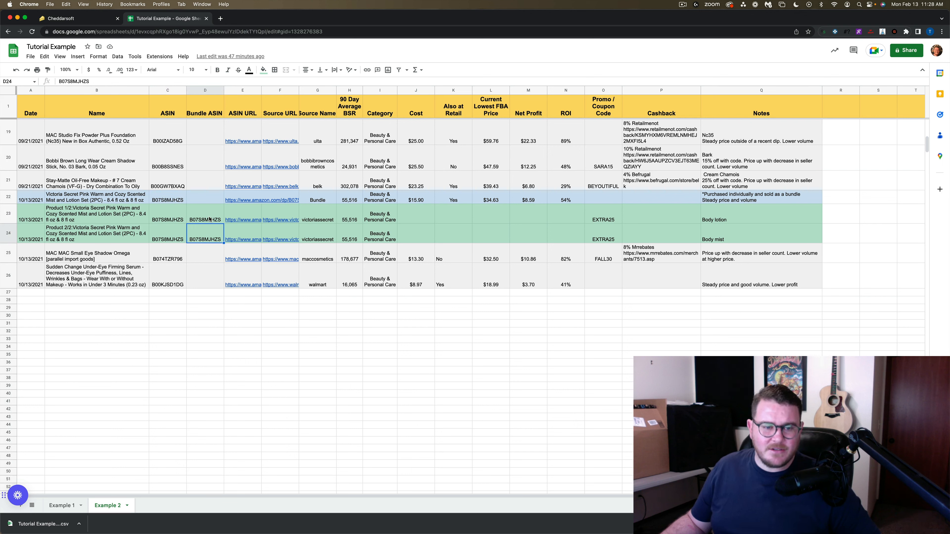
left_click(209, 219)
left_click(205, 237)
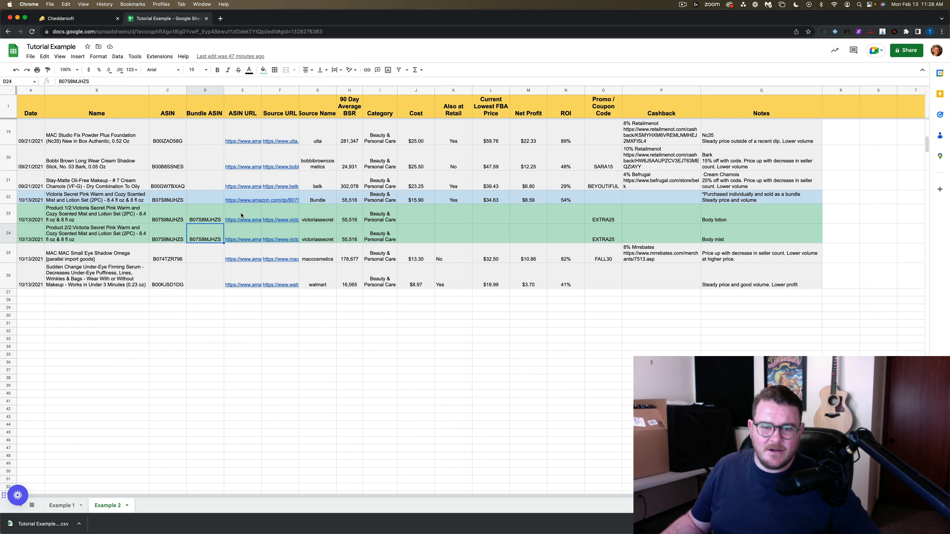
mouse_move(251, 241)
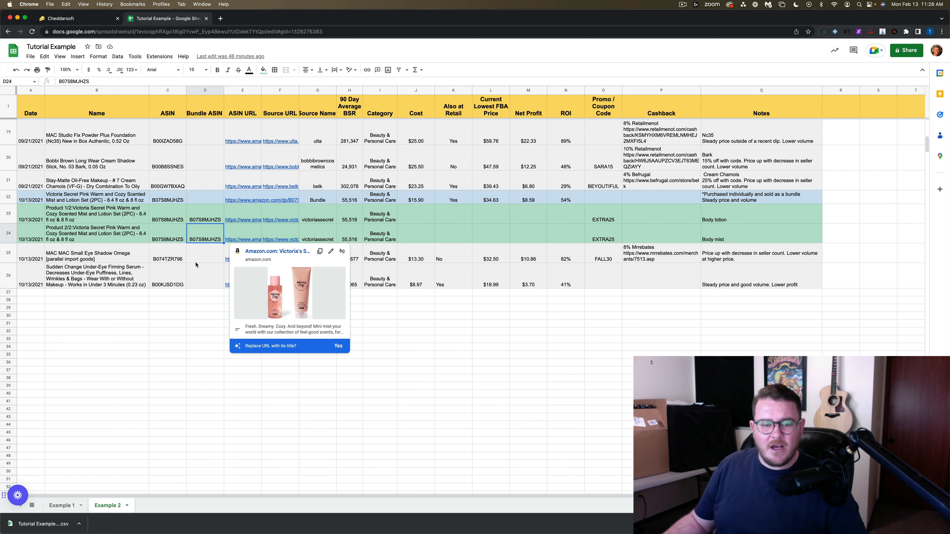
- Return to the Example 1 sheet, switch to Cheddarsoft and import the downloaded Tutorial Example CSV file
left_click(66, 504)
mouse_move(133, 376)
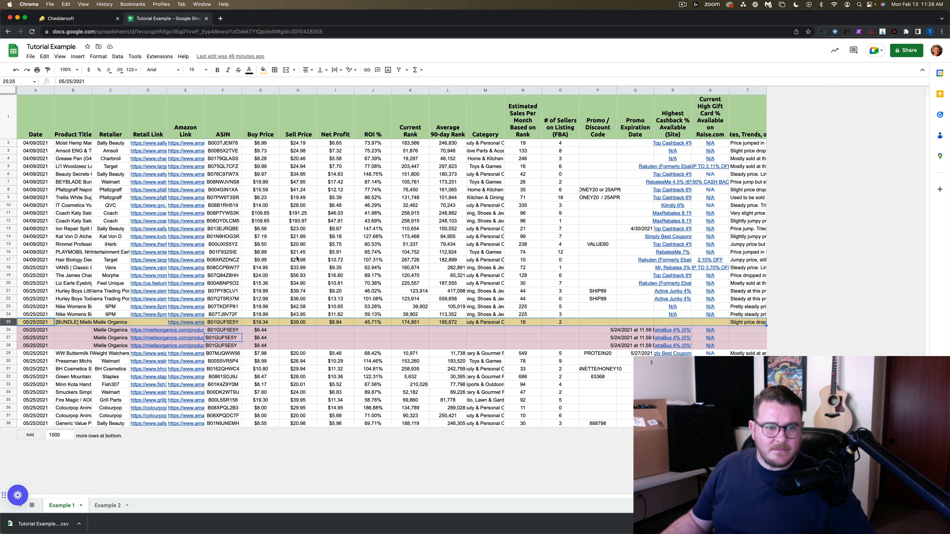
left_click(75, 19)
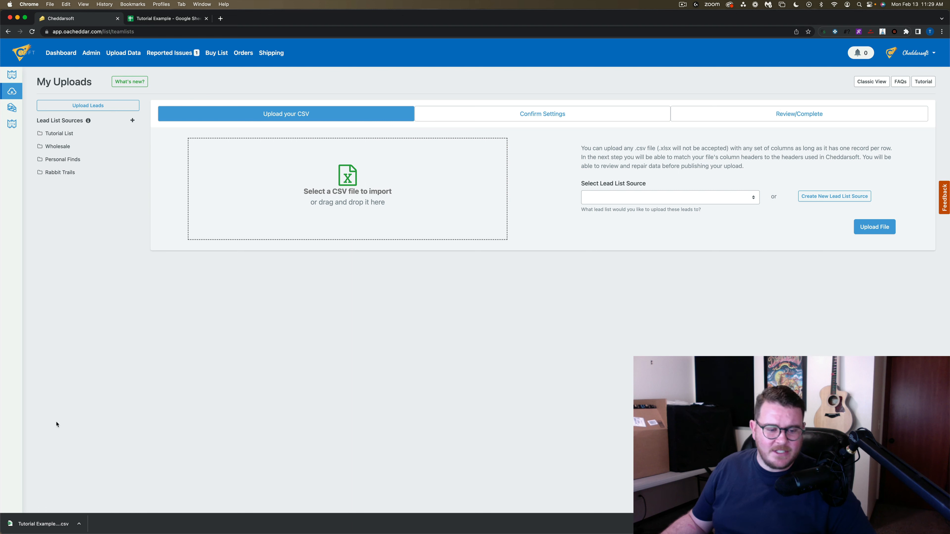
left_click_drag(47, 524, 341, 198)
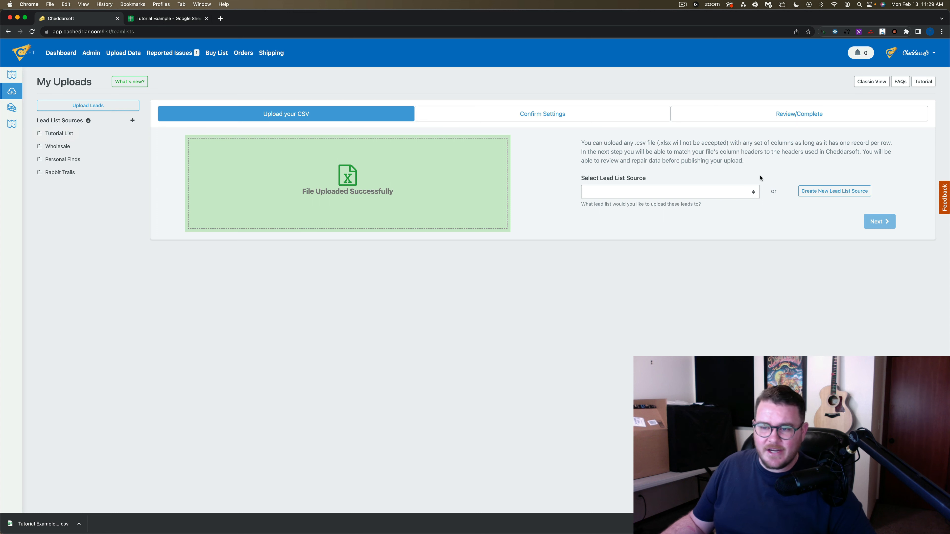
- Assign the uploaded leads to the Tutorial List source and proceed to the column mapping
left_click(742, 192)
left_click(624, 193)
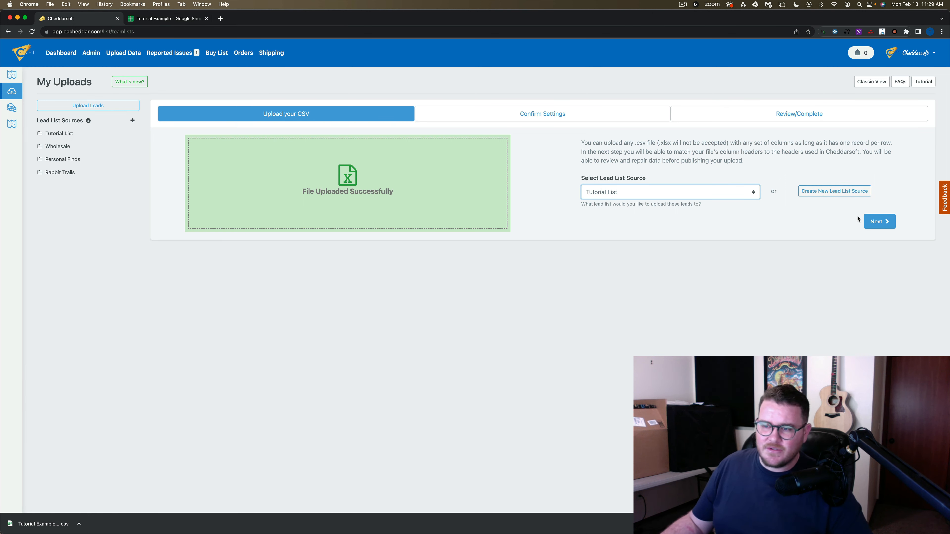
left_click(880, 221)
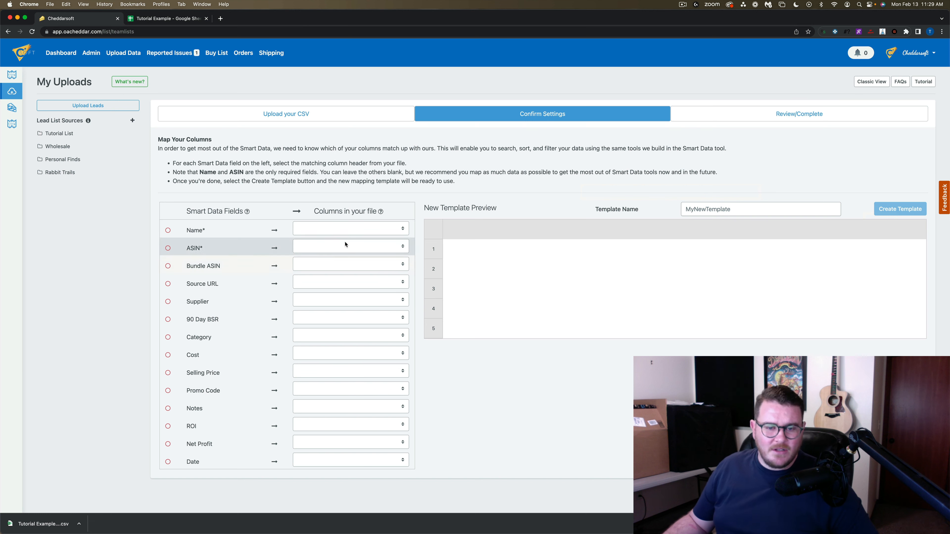
- Map the Name field to Product Title, checking that column in the Google Sheet, and map the ASIN field to ASIN
left_click(345, 229)
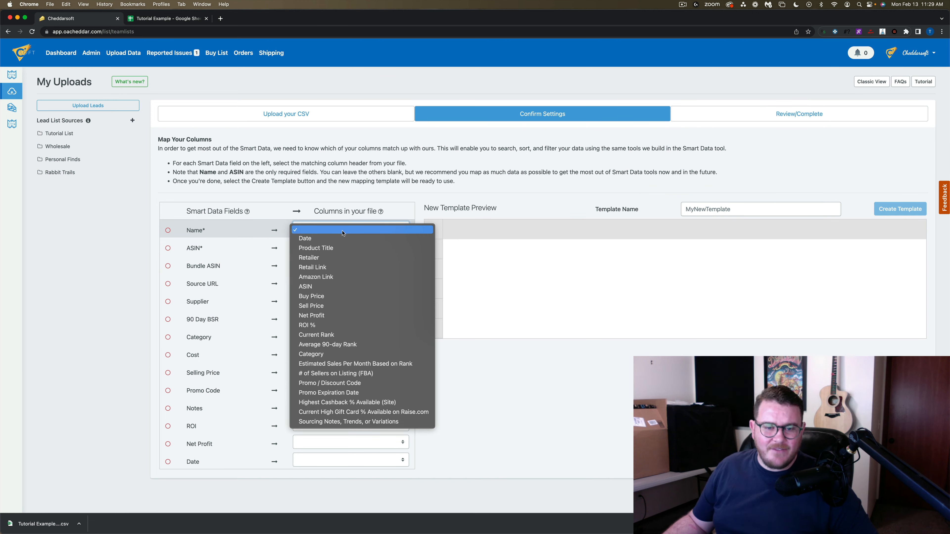
left_click(322, 249)
left_click(165, 18)
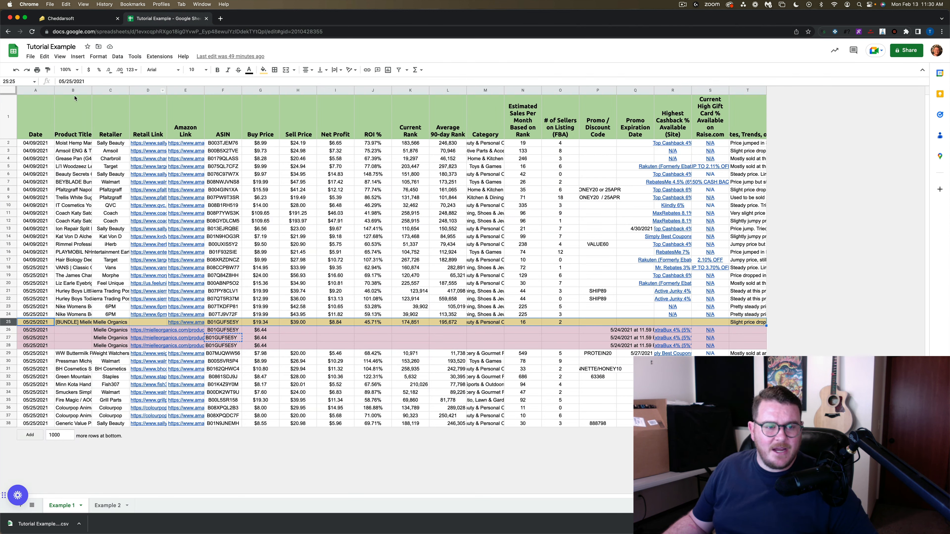
left_click(66, 90)
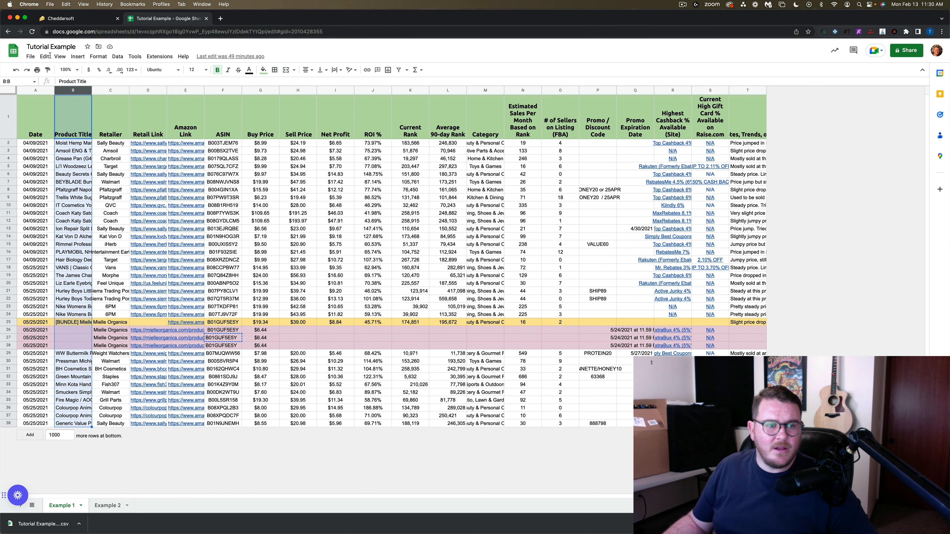
left_click(71, 18)
left_click(335, 247)
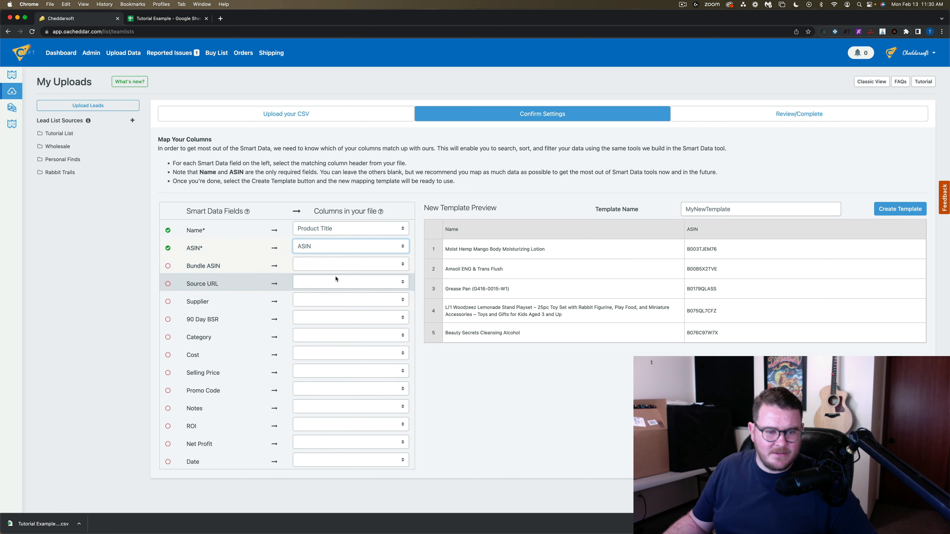
- Map Source URL to Retail Link, Supplier to Retailer, and 90 Day BSR to Average 90-day Rank
left_click(321, 287)
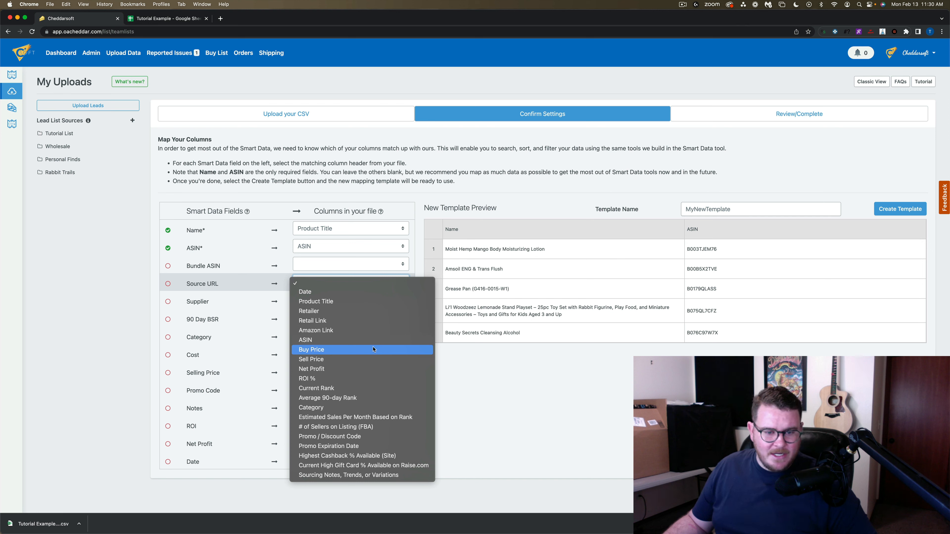
left_click(359, 321)
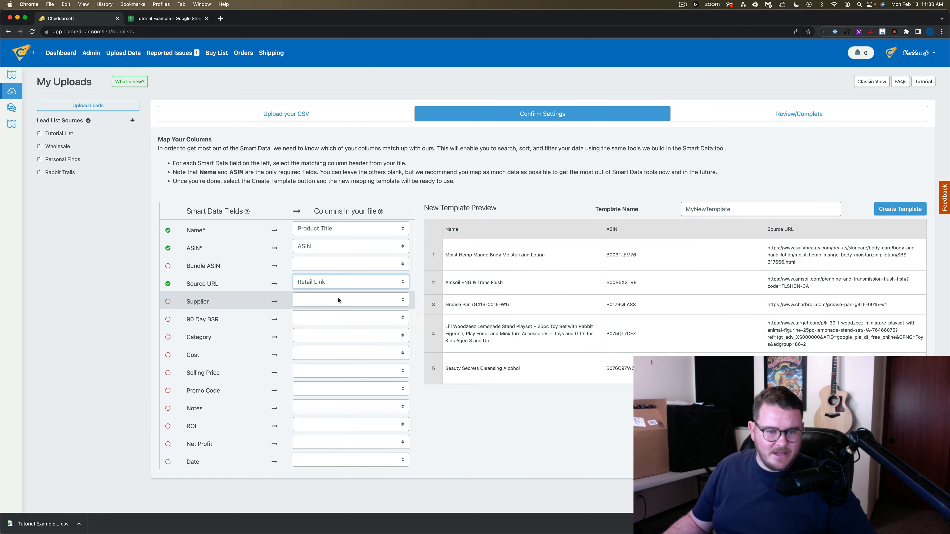
left_click(339, 301)
left_click(318, 329)
left_click(311, 319)
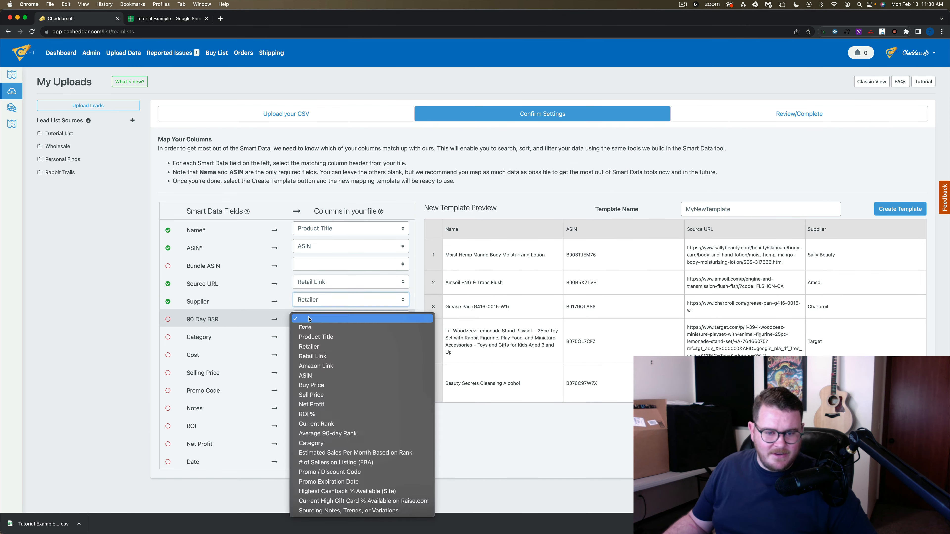
left_click(356, 434)
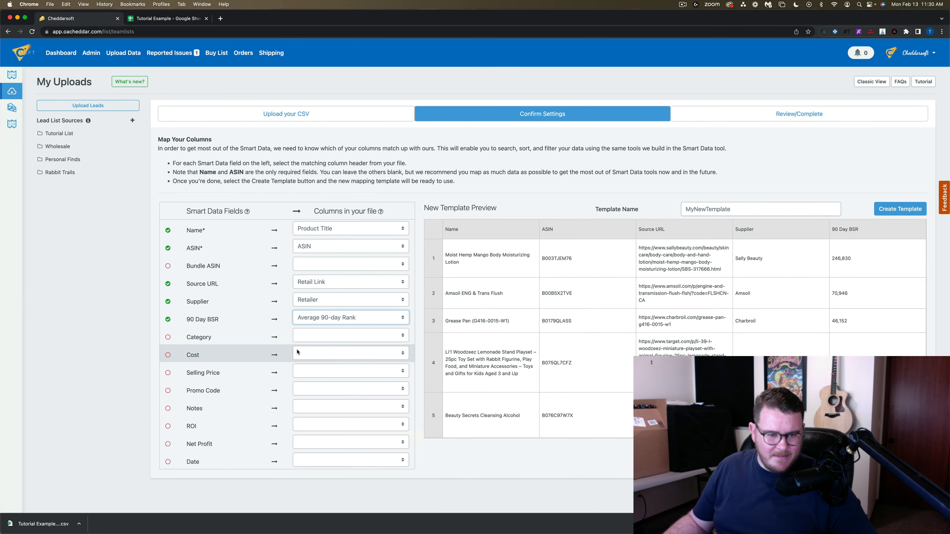
- Map the Category field to Category, Cost to Buy Price, and Selling Price to Sell Price
left_click(322, 338)
left_click(355, 461)
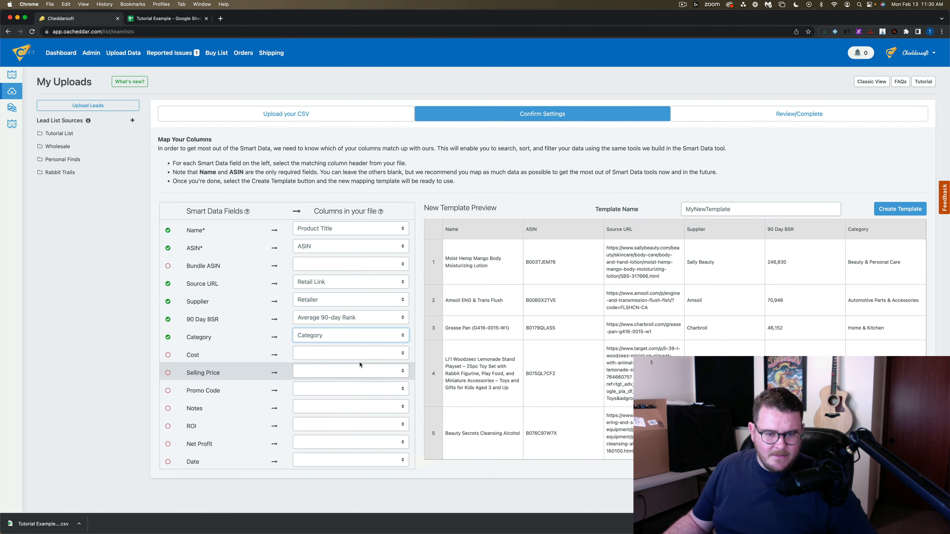
left_click(351, 355)
left_click(337, 420)
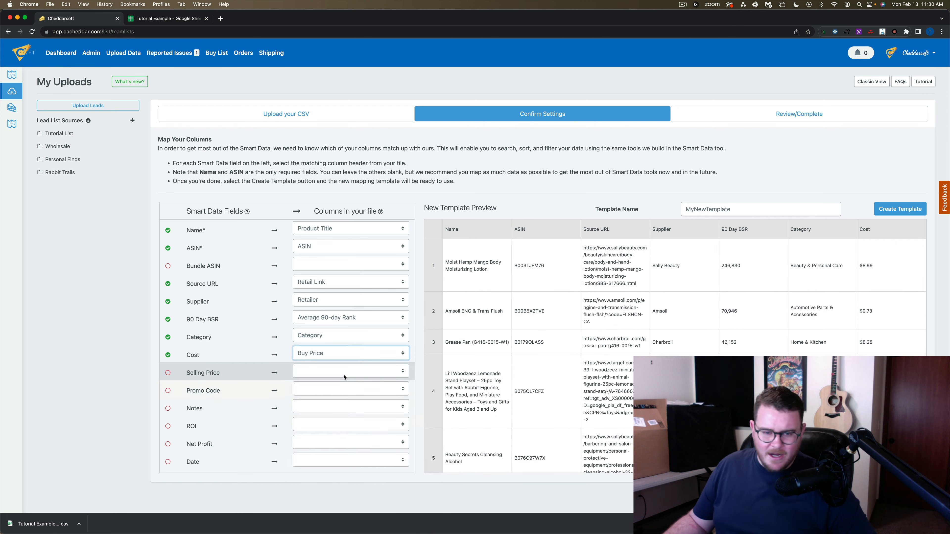
left_click(346, 373)
left_click(332, 449)
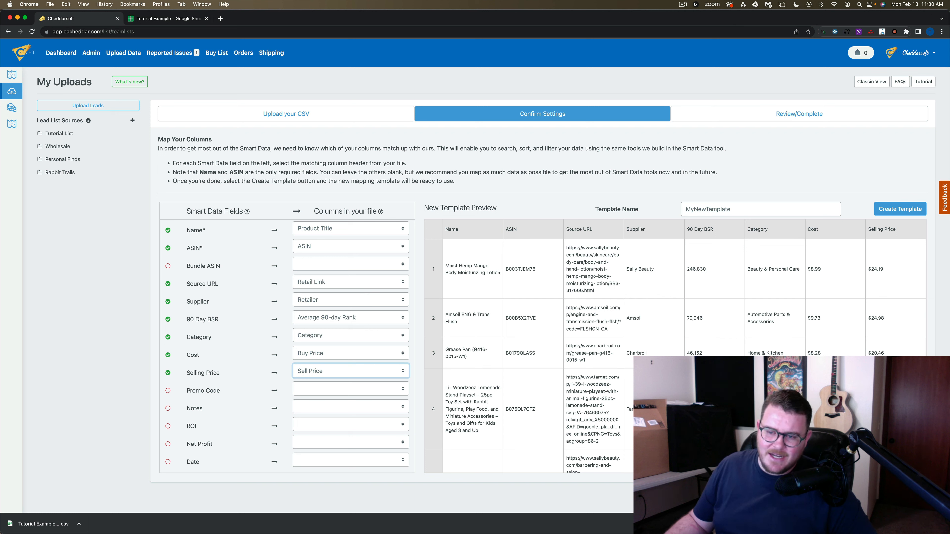
- Map Promo Code to Promo / Discount Code and Notes to Sourcing Notes, Trends, or Variations
left_click(356, 389)
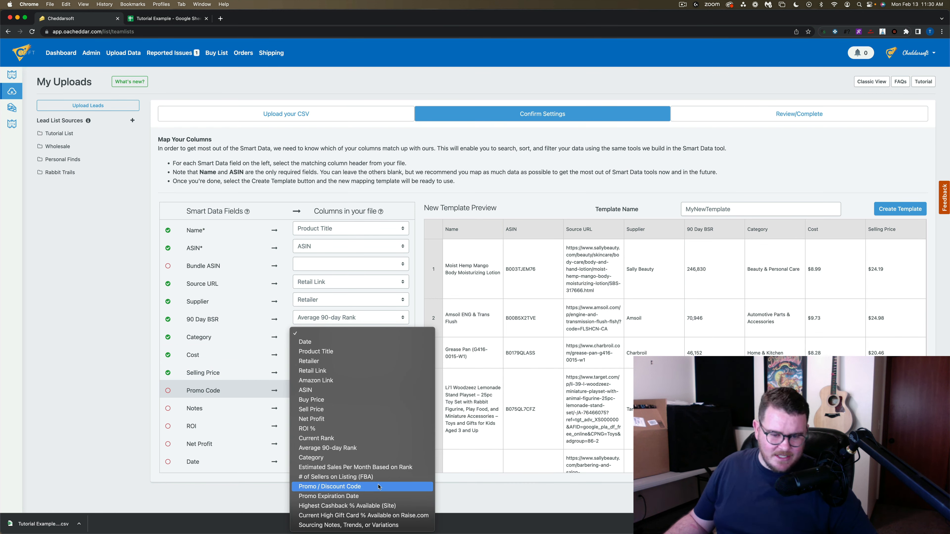
left_click(379, 486)
left_click(344, 413)
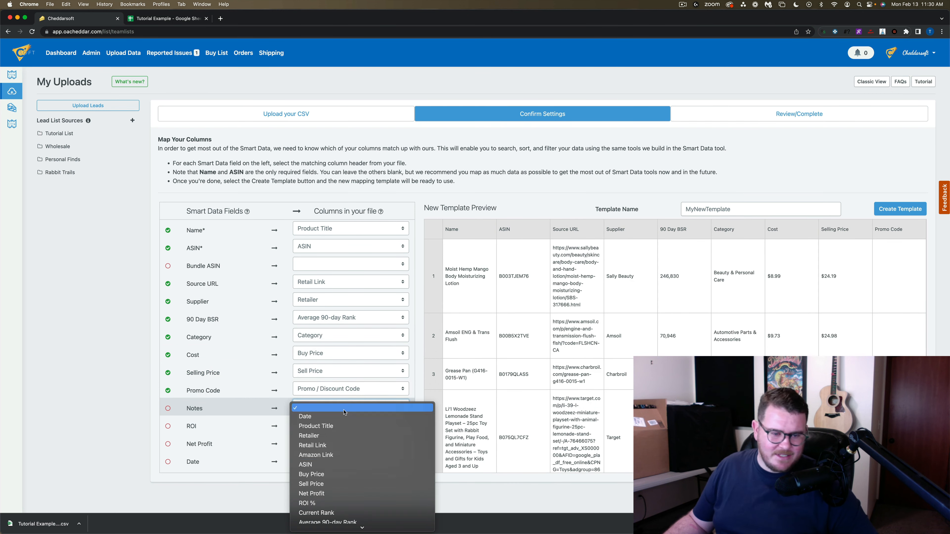
left_click(347, 526)
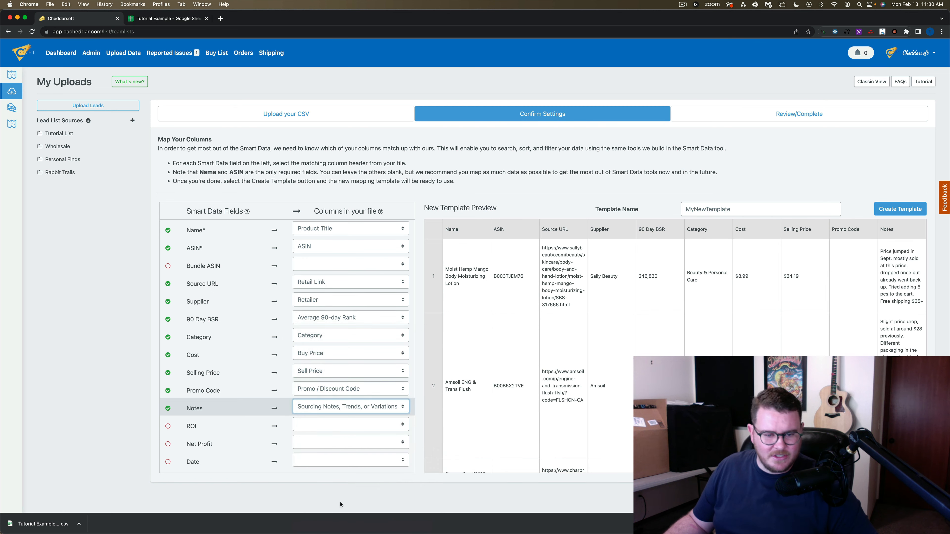
- Map ROI to ROI %, Net Profit to Net Profit, and Date to Date
left_click(346, 426)
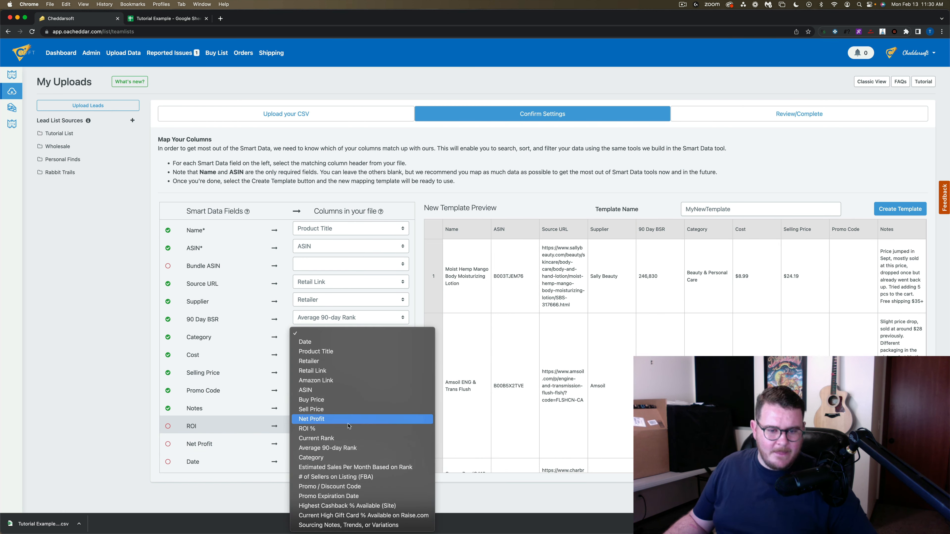
left_click(337, 428)
left_click(333, 444)
scroll(333, 479, "down", 2)
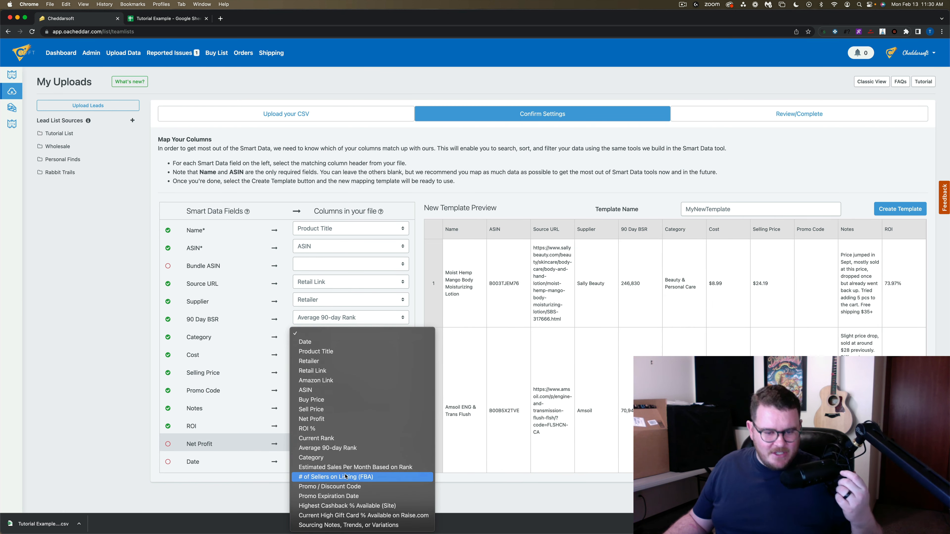
left_click(318, 420)
left_click(318, 462)
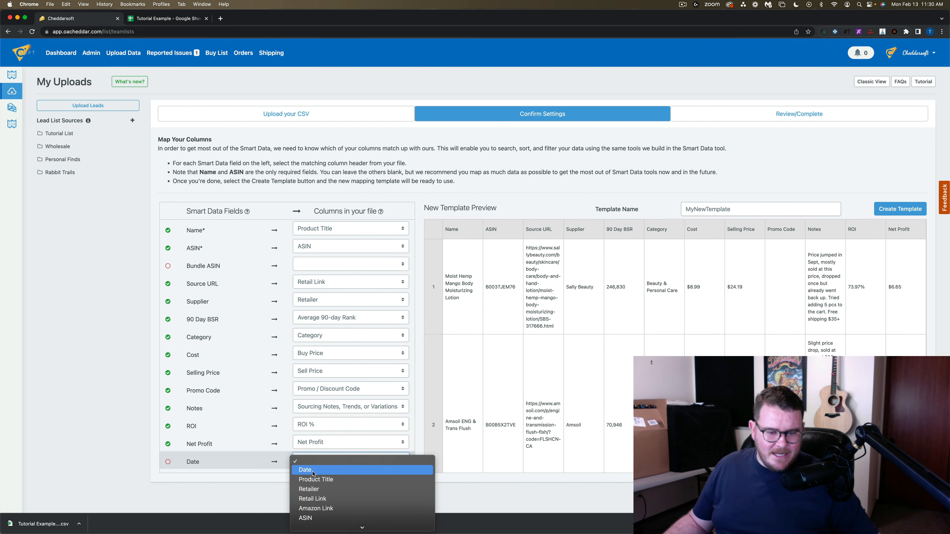
left_click(318, 470)
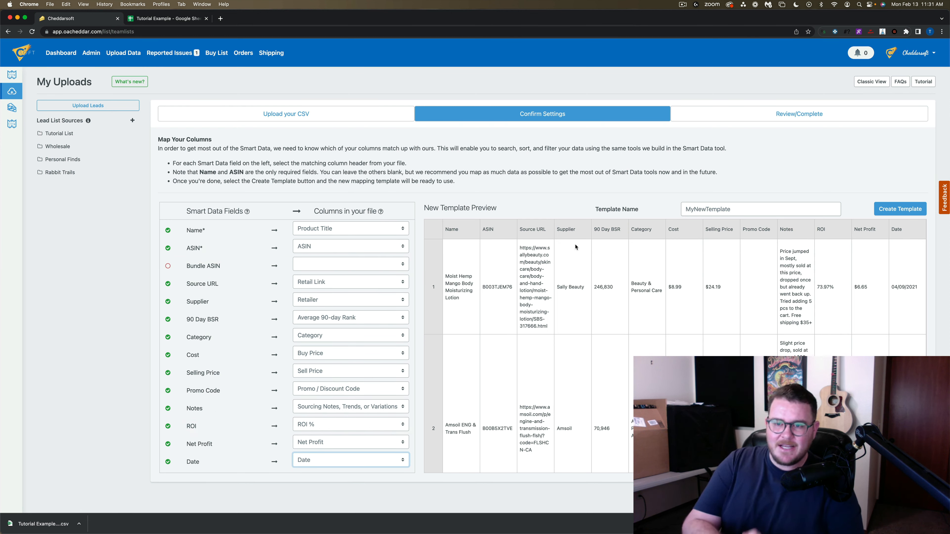
- Name the mapping template "tutorial template" and create it
double_click(700, 209)
key("BackSpace")
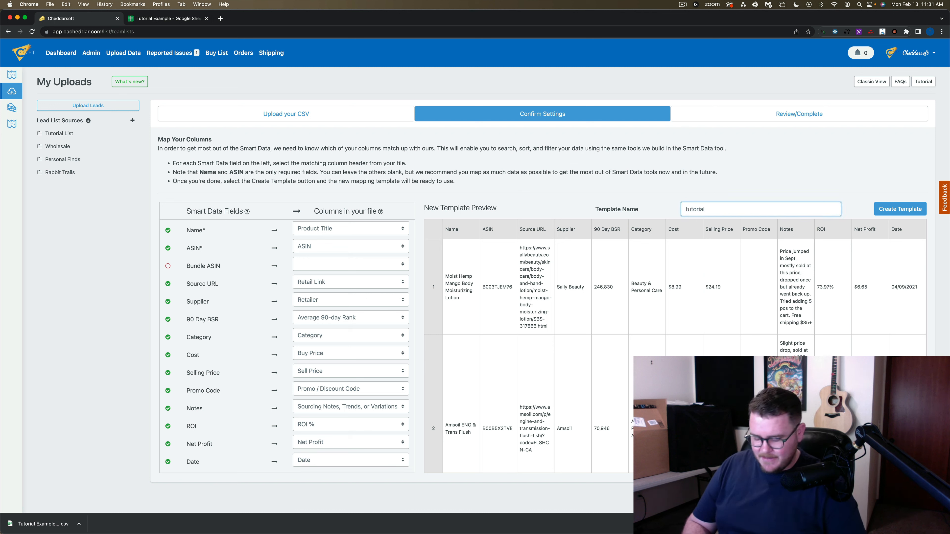
type("tutorial template")
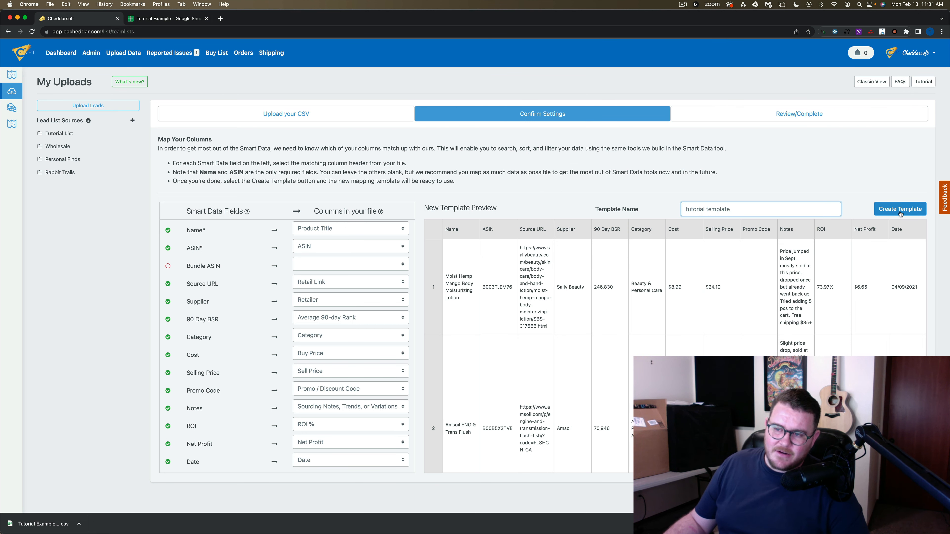
left_click(889, 212)
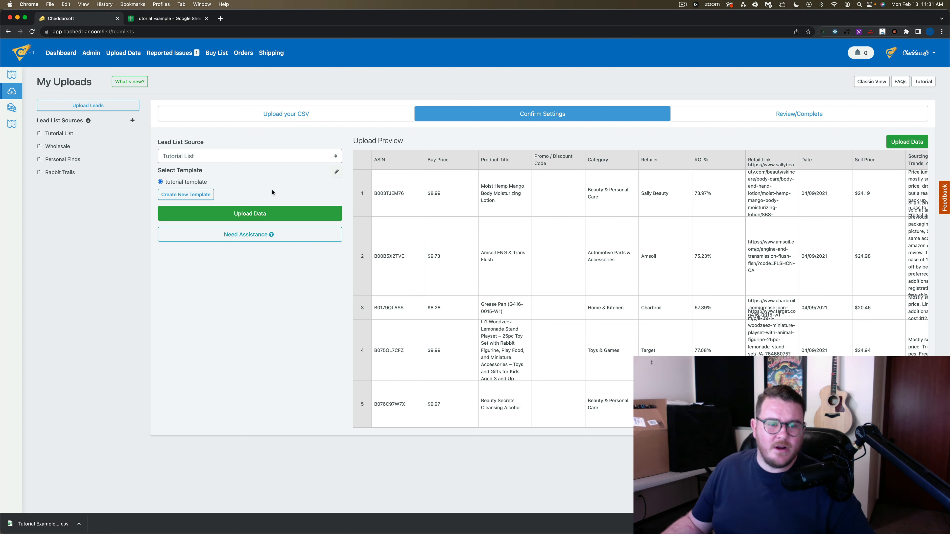
- Keep Tutorial List as the lead list source and review the tutorial template's column mapping in the template manager
left_click(223, 160)
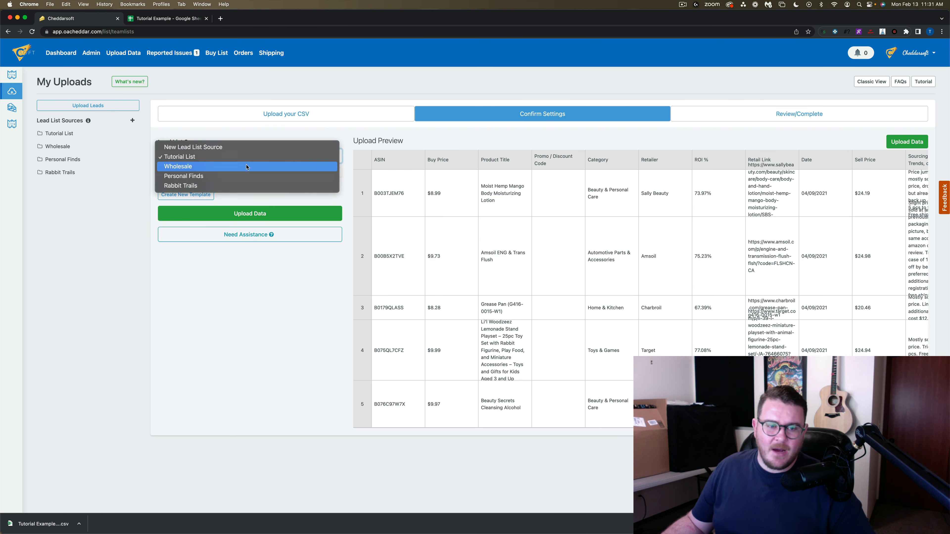
left_click(227, 156)
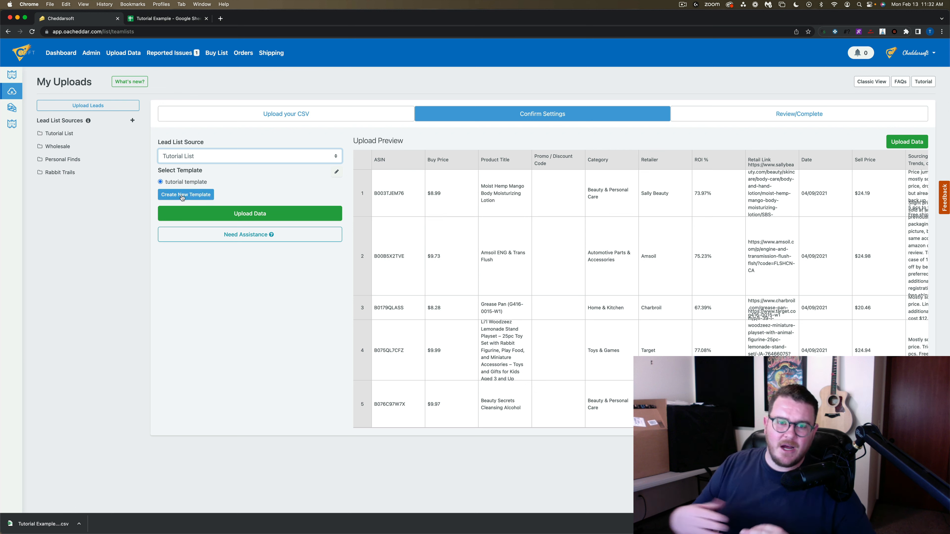
left_click(337, 173)
left_click(486, 98)
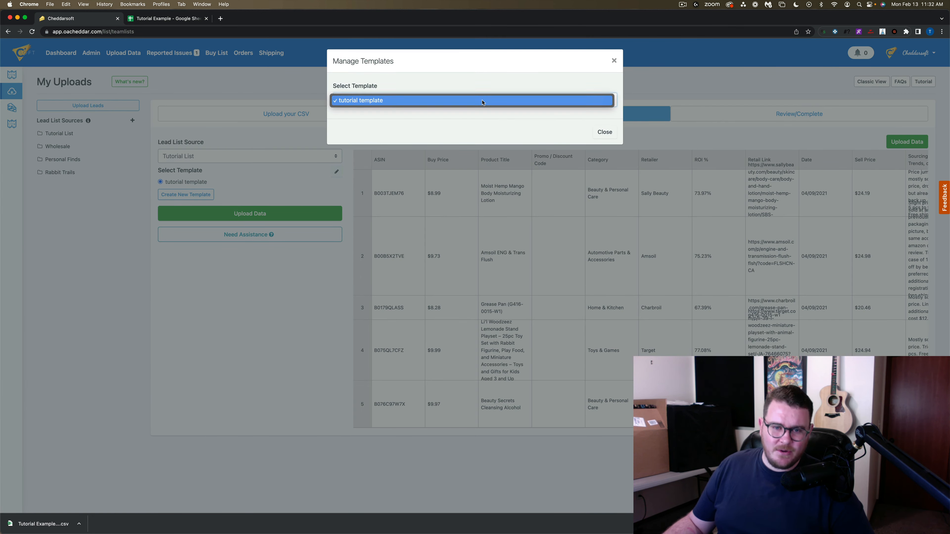
left_click(372, 105)
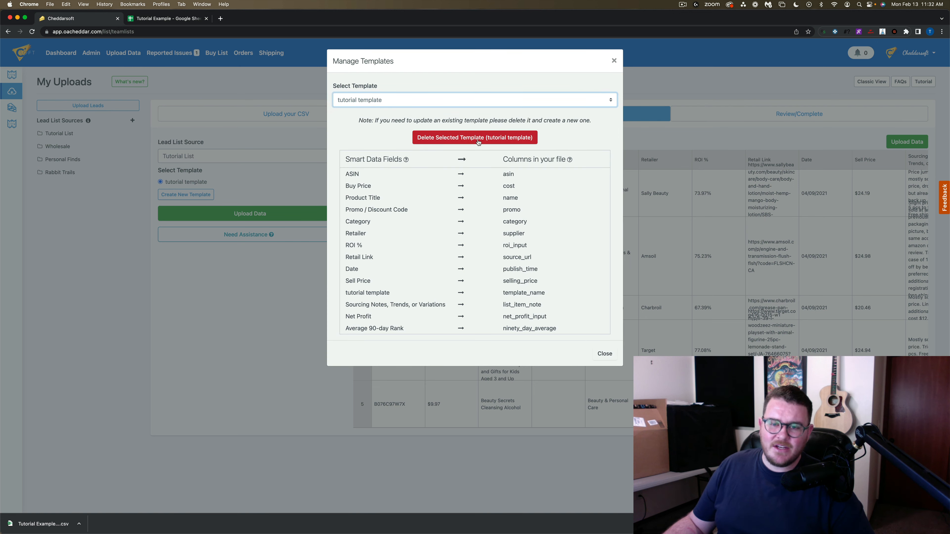
left_click(614, 60)
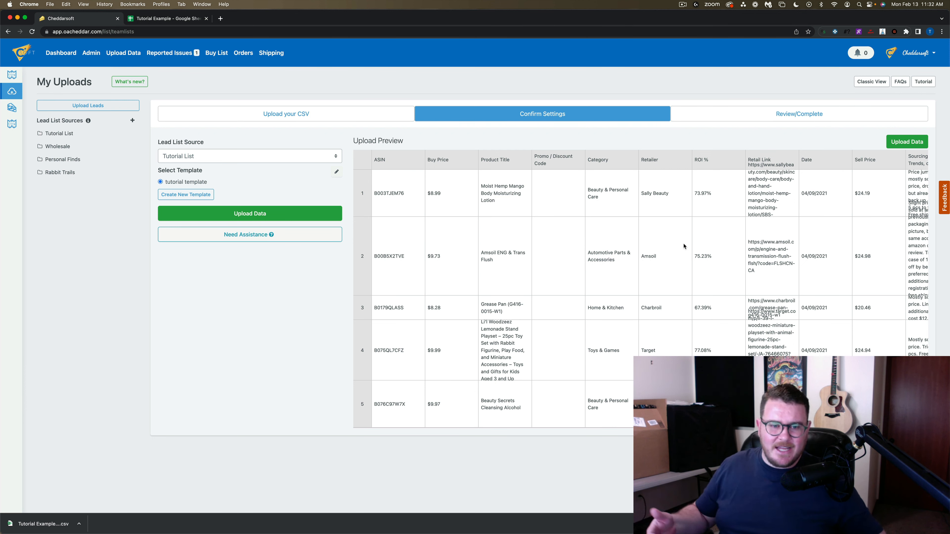
- View the assistance form for reporting a file issue and revisit the new template mapping page
left_click(258, 235)
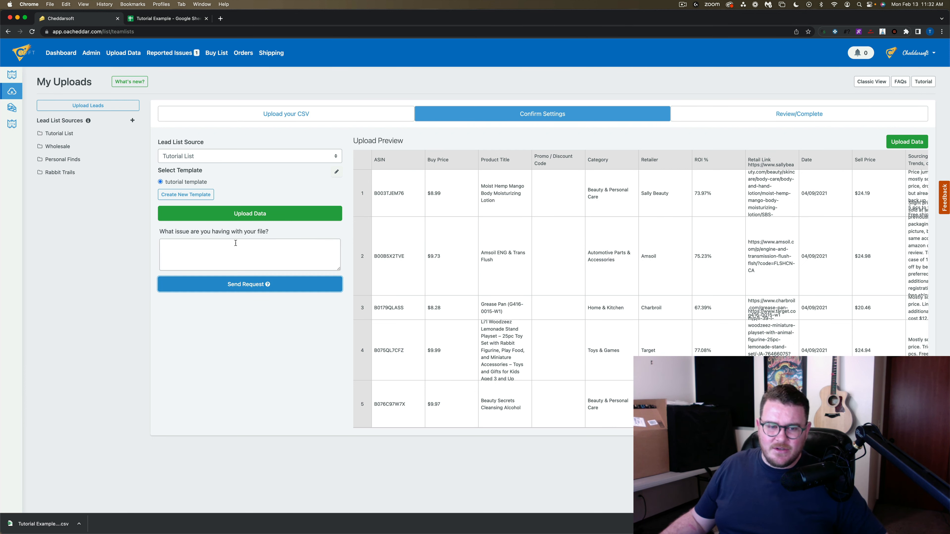
left_click(211, 250)
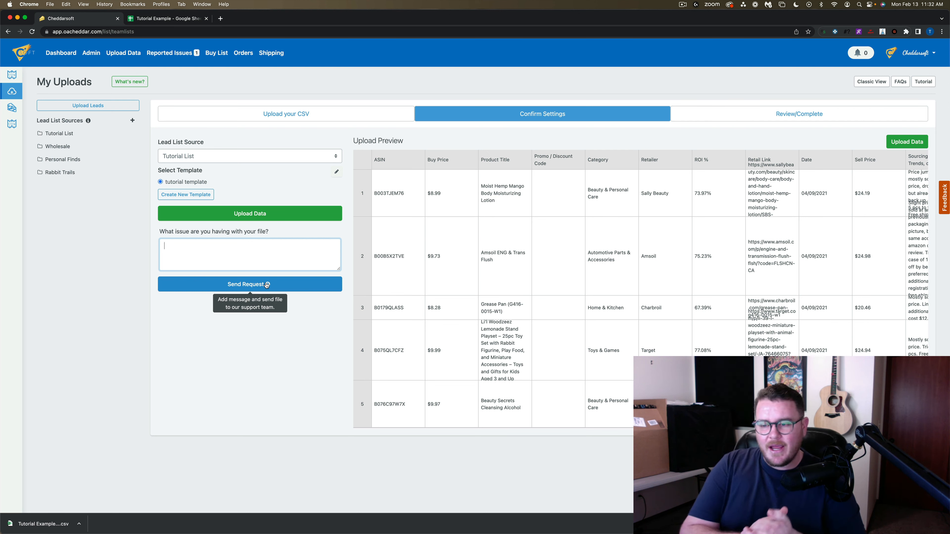
left_click(337, 171)
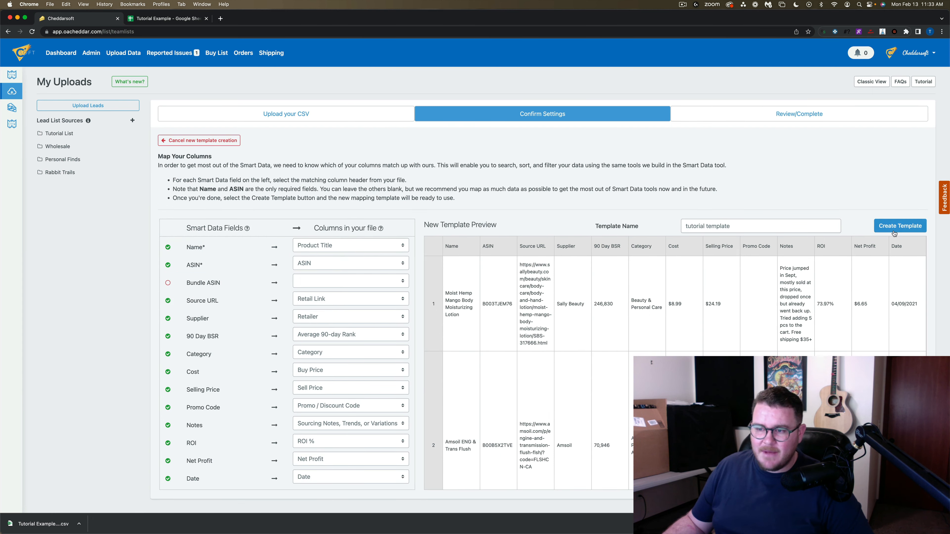
left_click(900, 226)
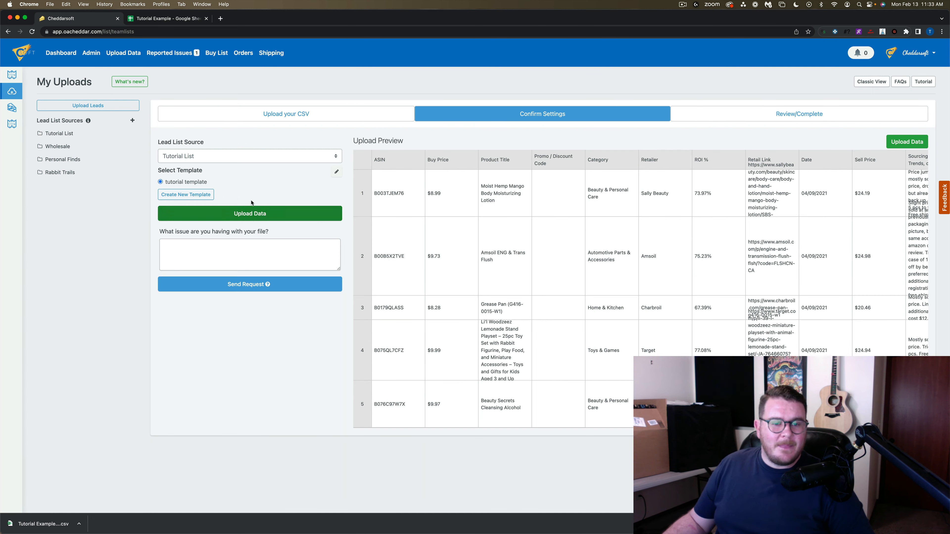
- Upload the lead data with the tutorial template, and browse the Tutorial List and Personal Finds leads, ending on Tutorial List
left_click(247, 217)
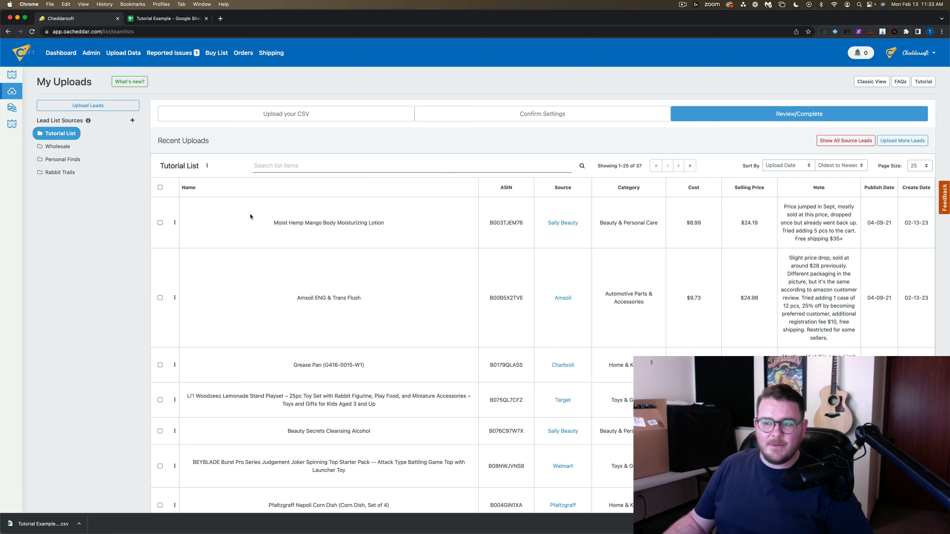
scroll(388, 195, "down", 1)
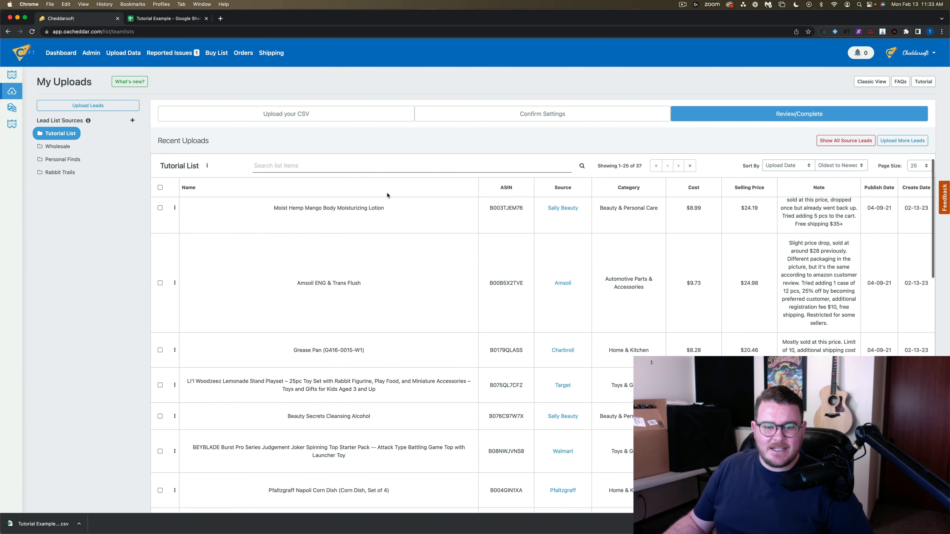
scroll(367, 242, "up", 1)
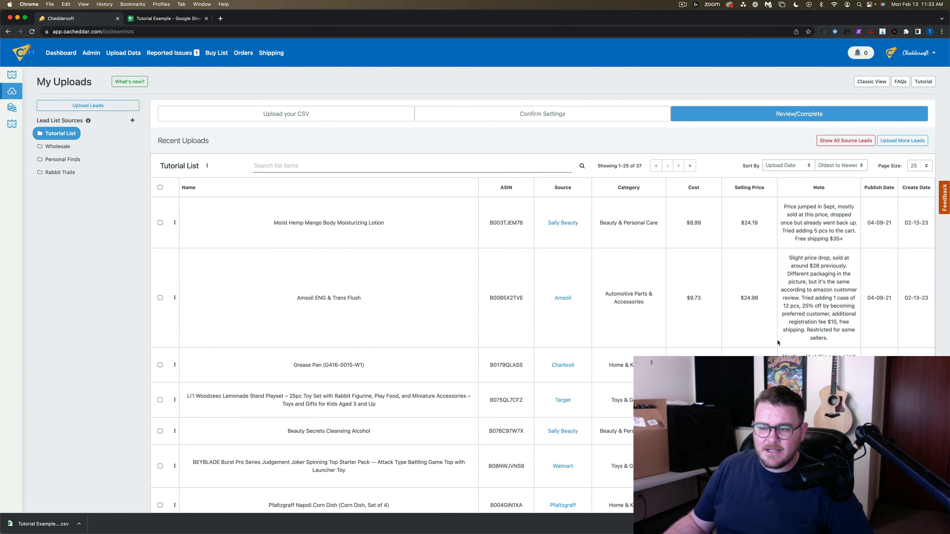
scroll(722, 340, "down", 10)
scroll(723, 347, "down", 4)
scroll(598, 318, "up", 6)
scroll(578, 307, "up", 3)
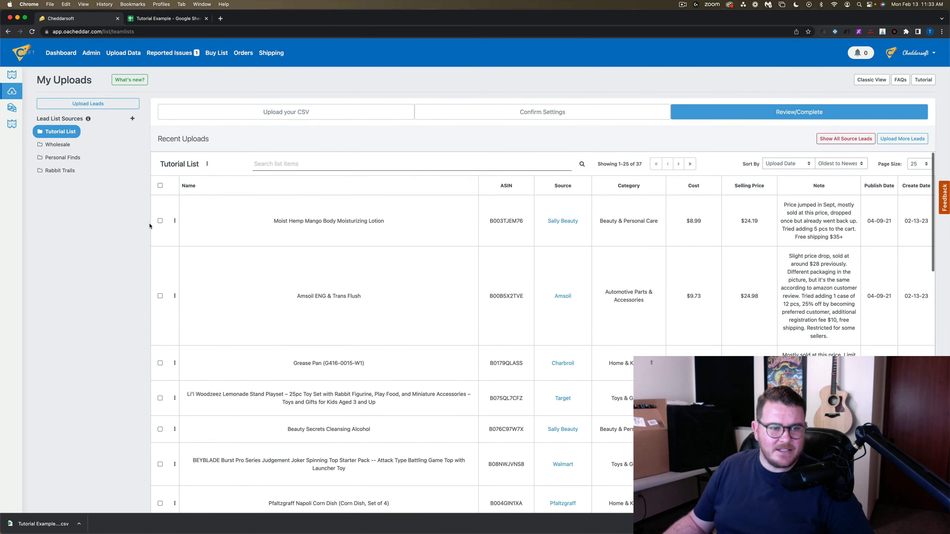
left_click(59, 160)
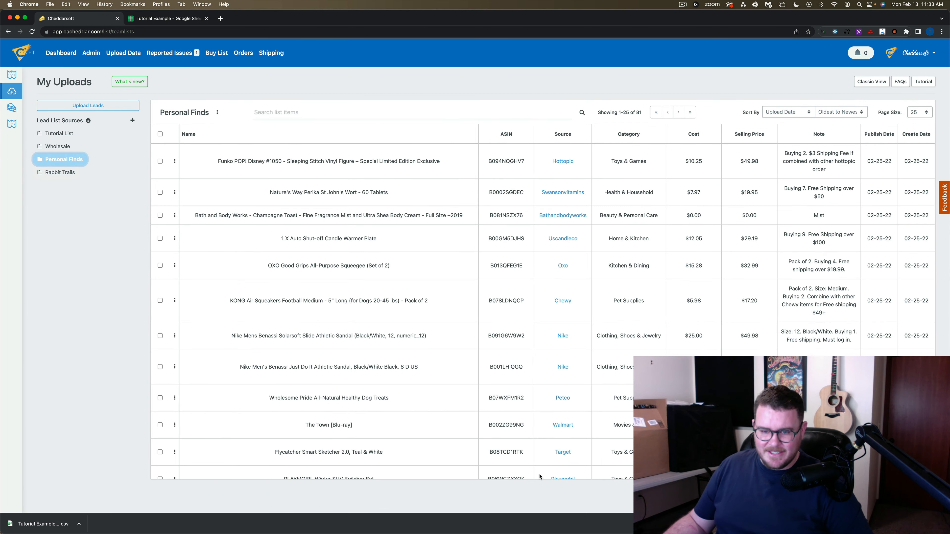
left_click(59, 133)
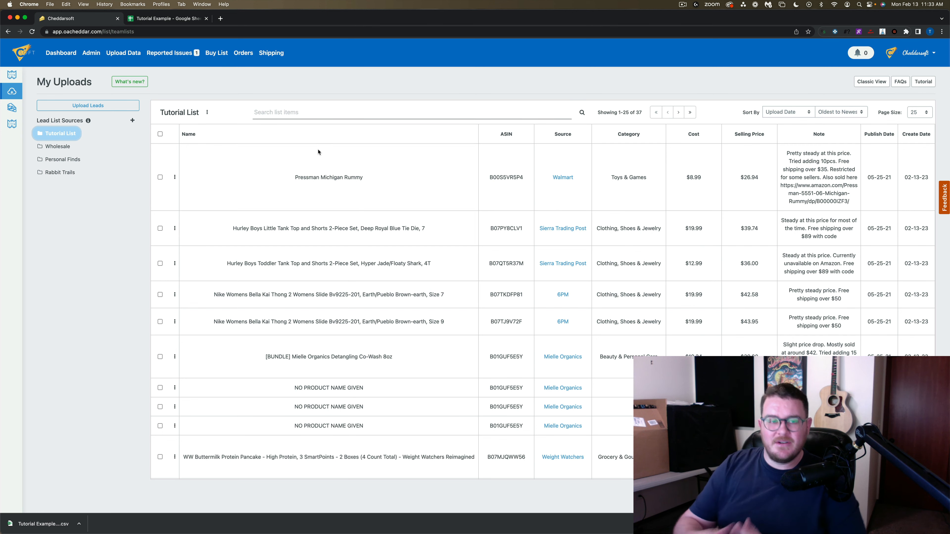
- Copy the ASIN B01GUF5E5Y from the bundle row in the Google Sheet and search the Tutorial List for it
key("ctrl+Tab")
left_click(319, 309)
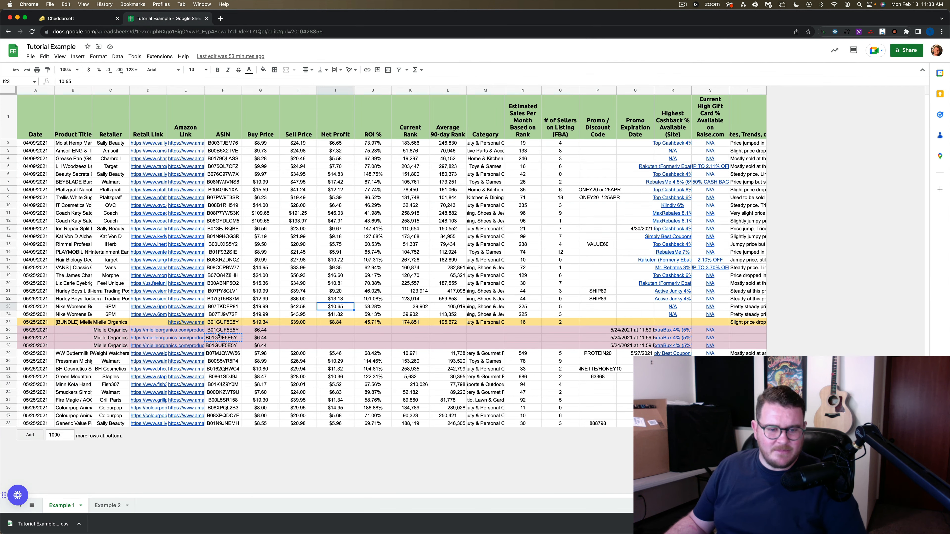
left_click(221, 322)
key("ctrl+c")
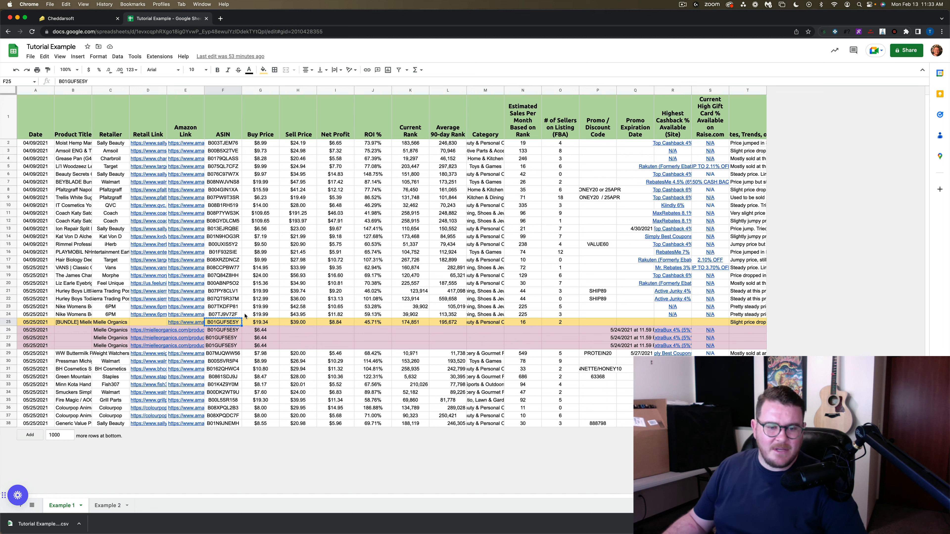
left_click(74, 19)
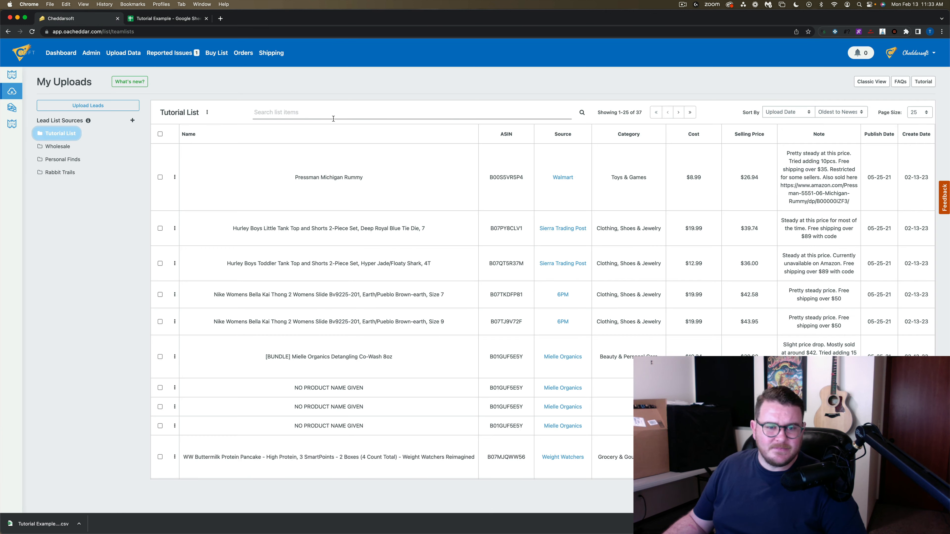
left_click(280, 112)
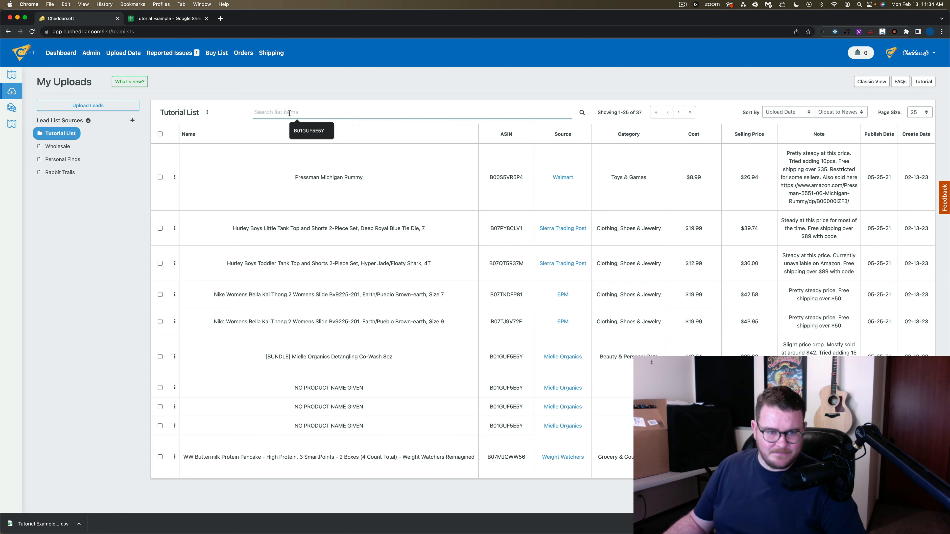
key("super+v")
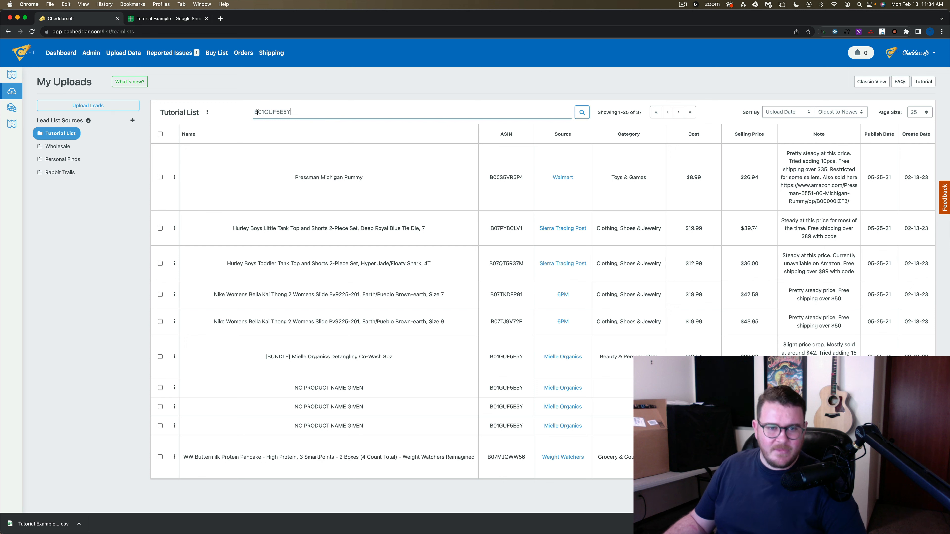
left_click(581, 114)
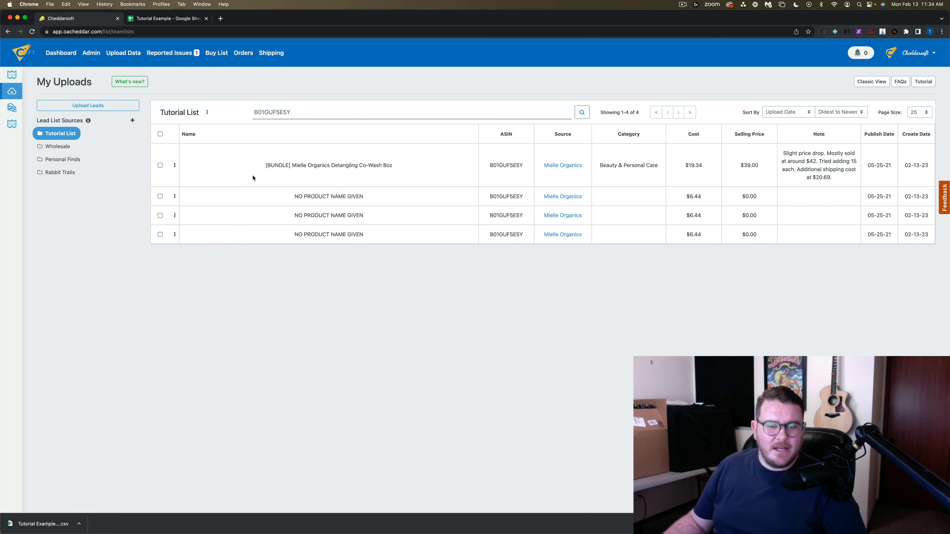
- Group all items with ASIN B01GUF5E5Y into a bundle, using "[BUNDLE] Mielle Organics Detangling Co-Wash 8oz" as the parent product
left_click(160, 134)
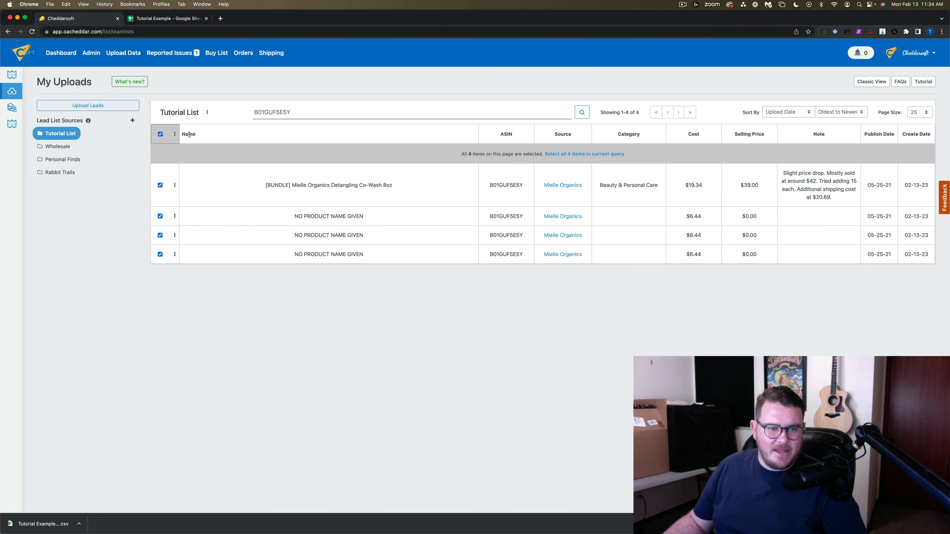
left_click(175, 135)
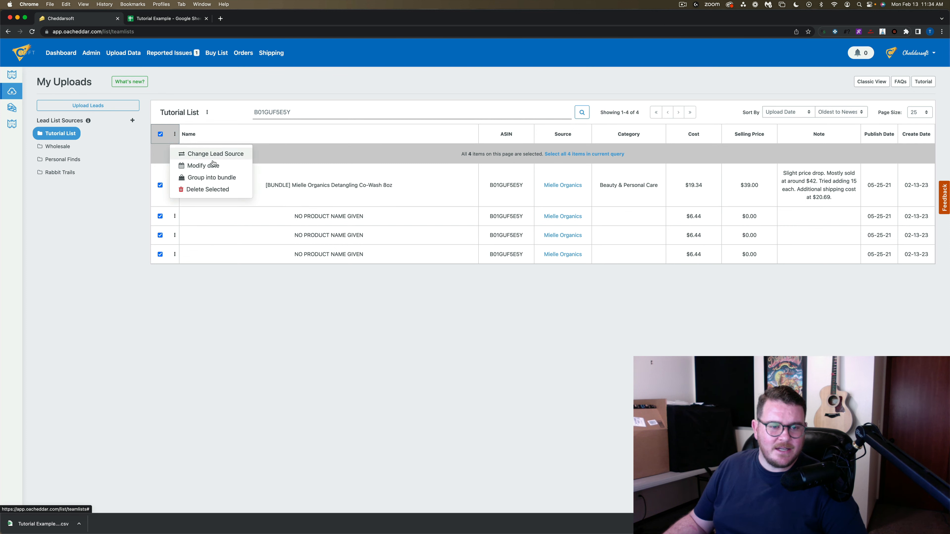
left_click(198, 178)
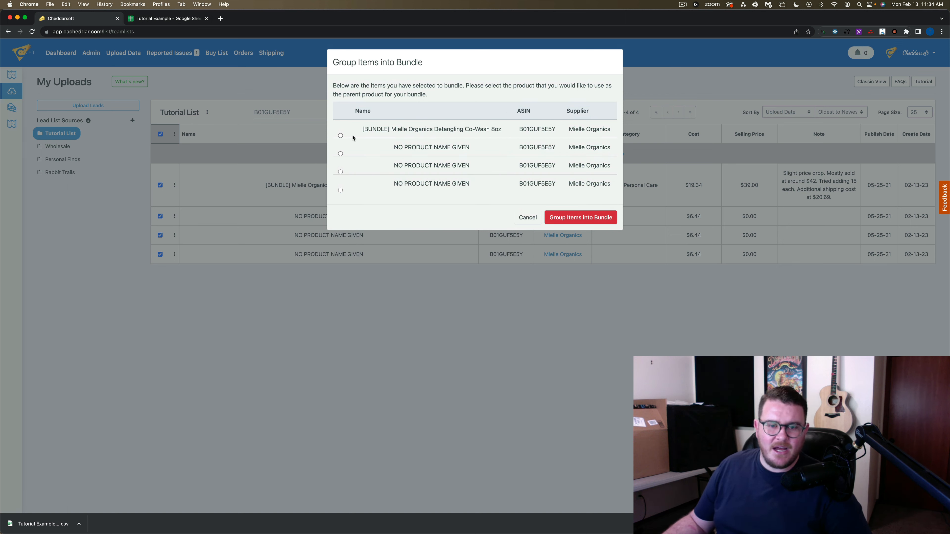
left_click(340, 136)
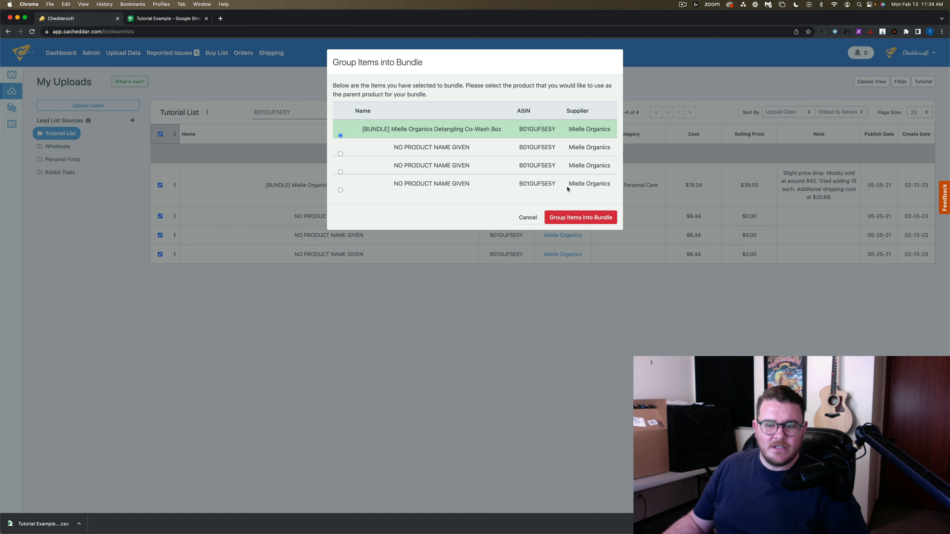
left_click(565, 220)
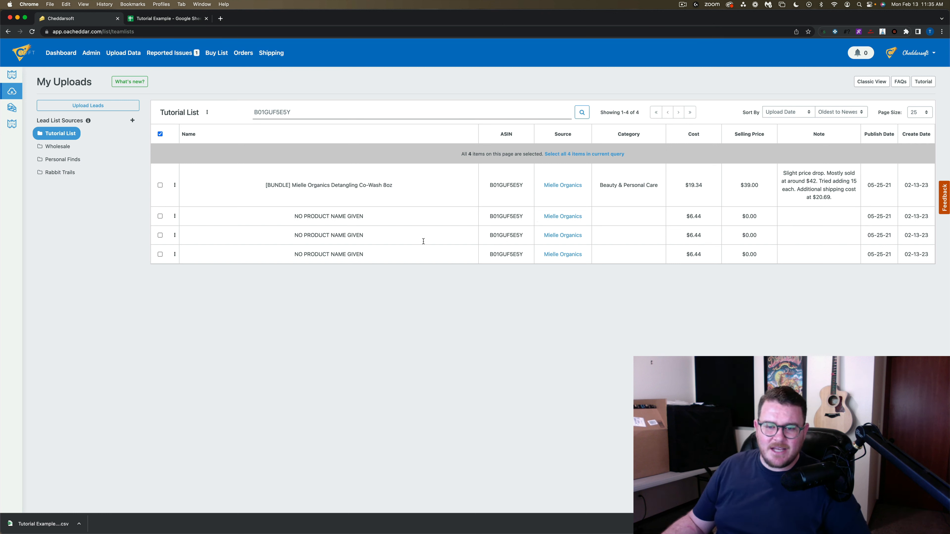
- Open the first unnamed Mielle Organics item for editing, review its fields including the source URL, and close it without saving
left_click(174, 220)
left_click(204, 216)
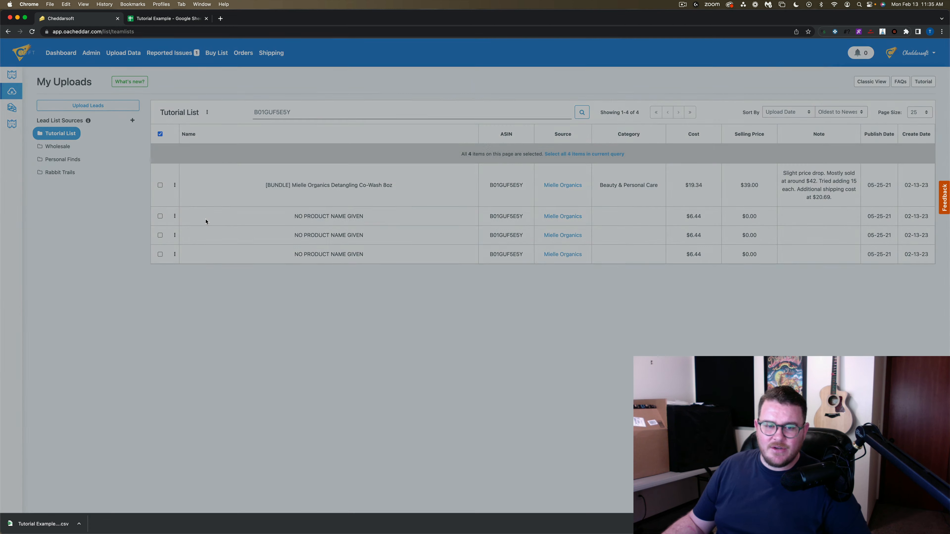
left_click(360, 234)
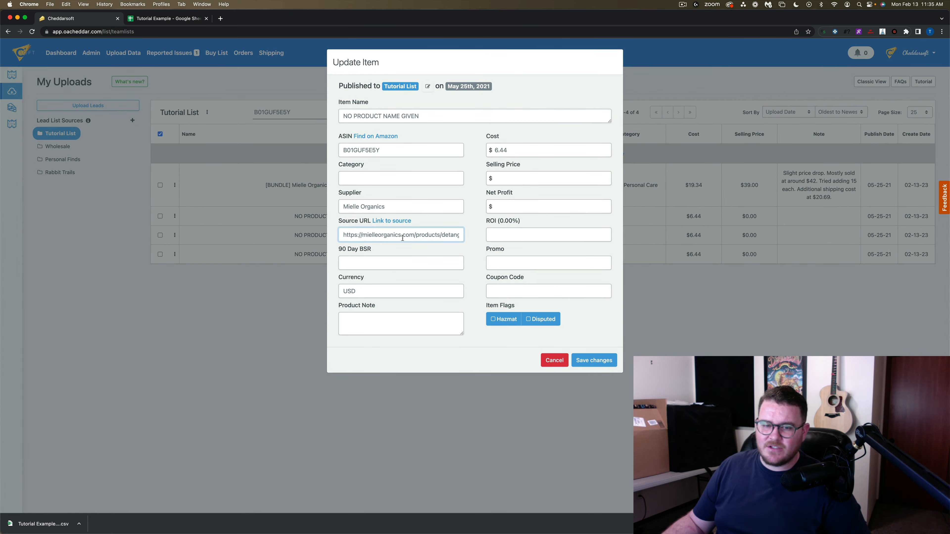
left_click(554, 361)
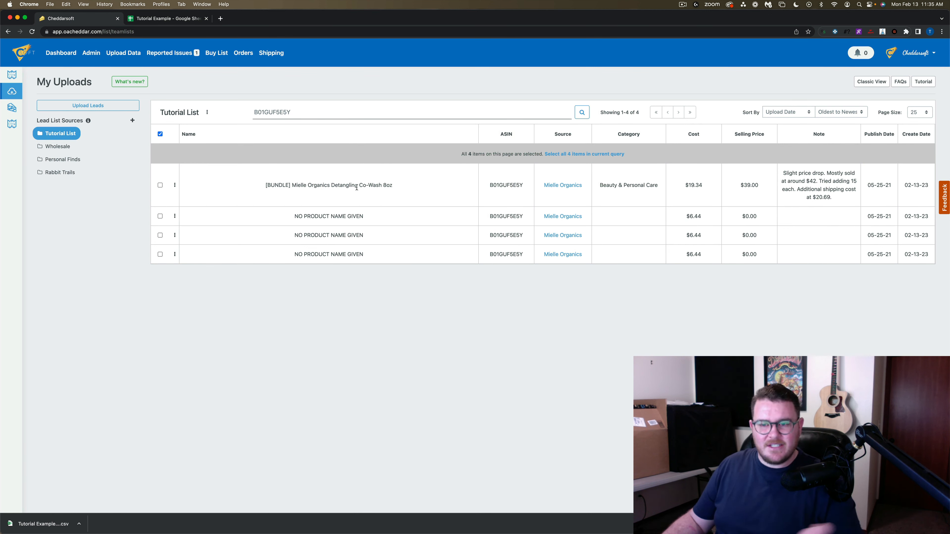
- Reload the full Tutorial List without the ASIN filter and search it for "nike"
left_click(69, 135)
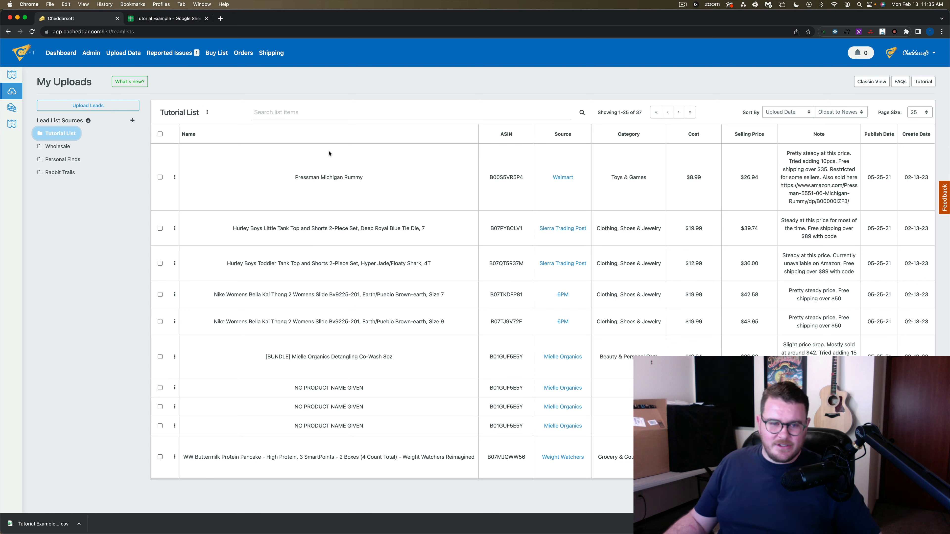
left_click(285, 113)
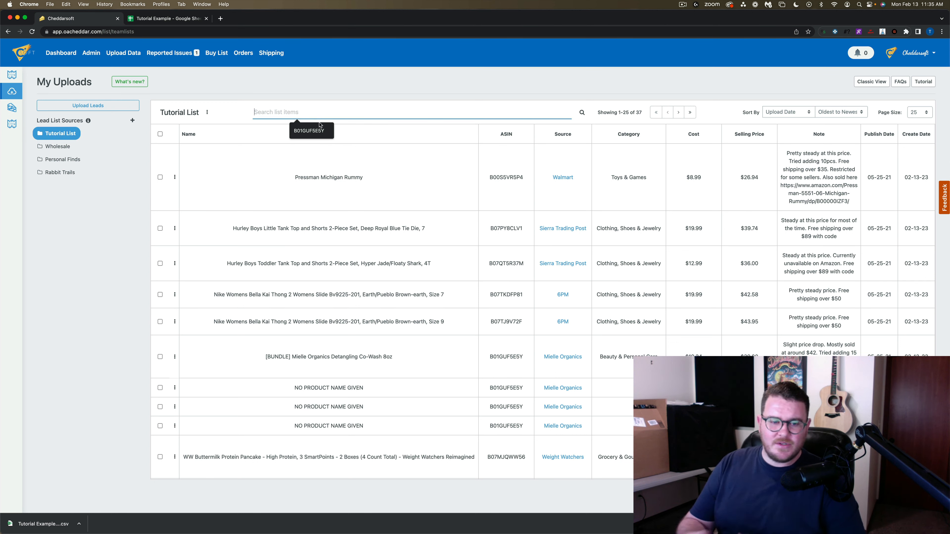
type("nike")
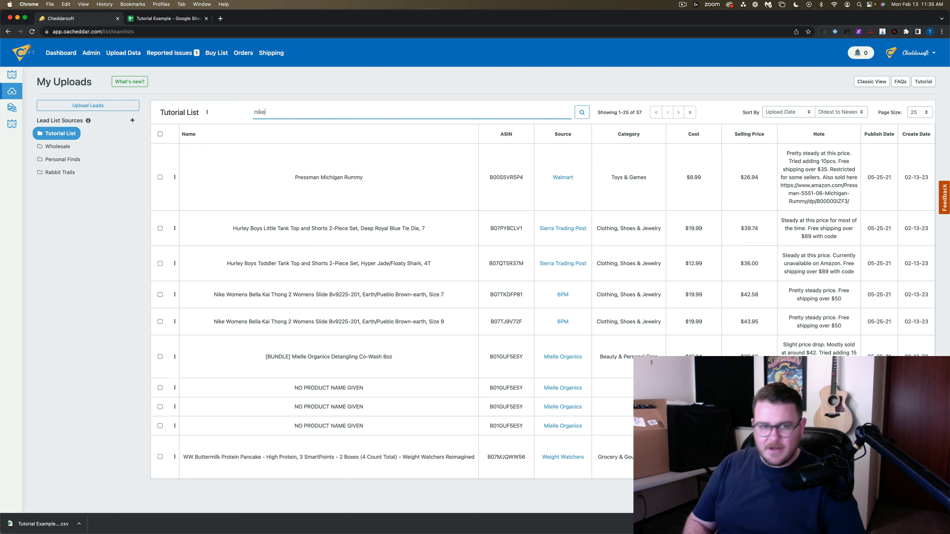
key("Return")
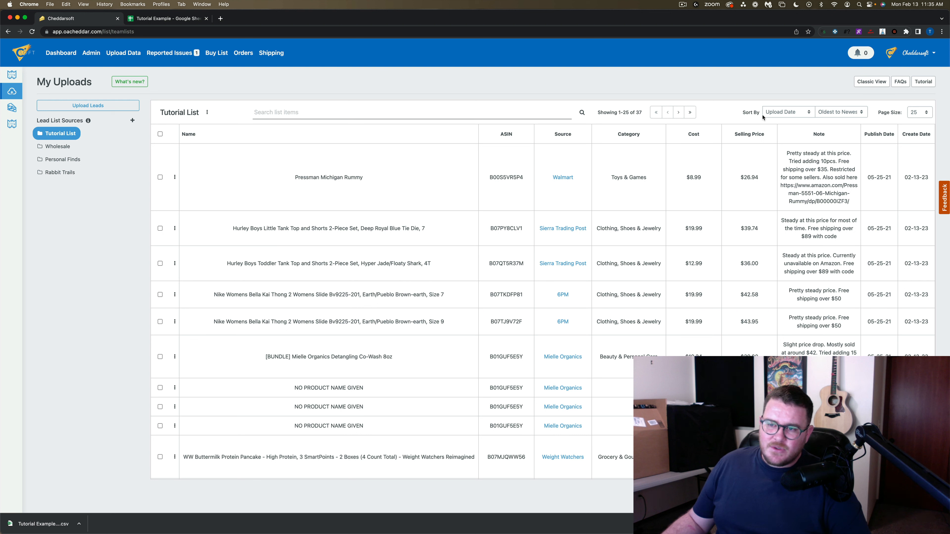
- View the Tutorial List's sort fields, check the Date column in the Google Sheet, and return to Cheddarsoft
left_click(785, 116)
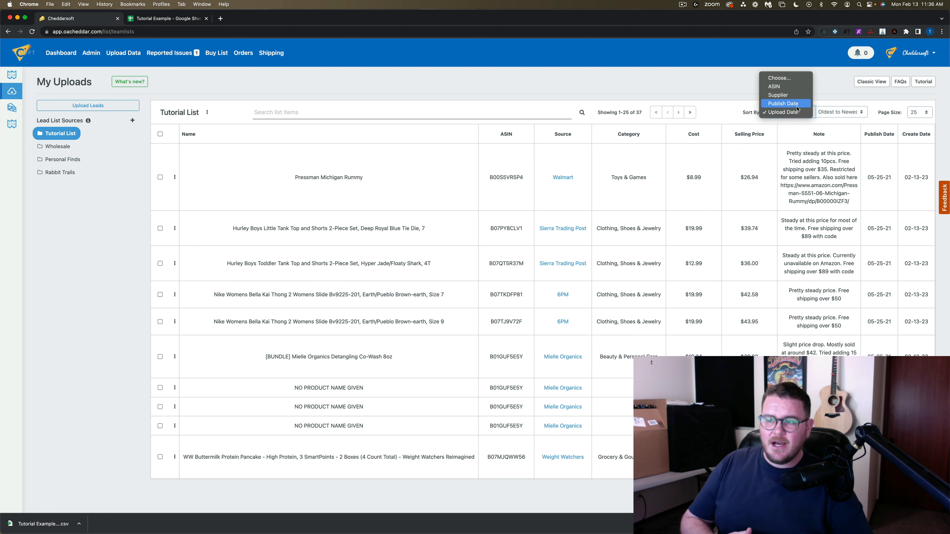
left_click(155, 26)
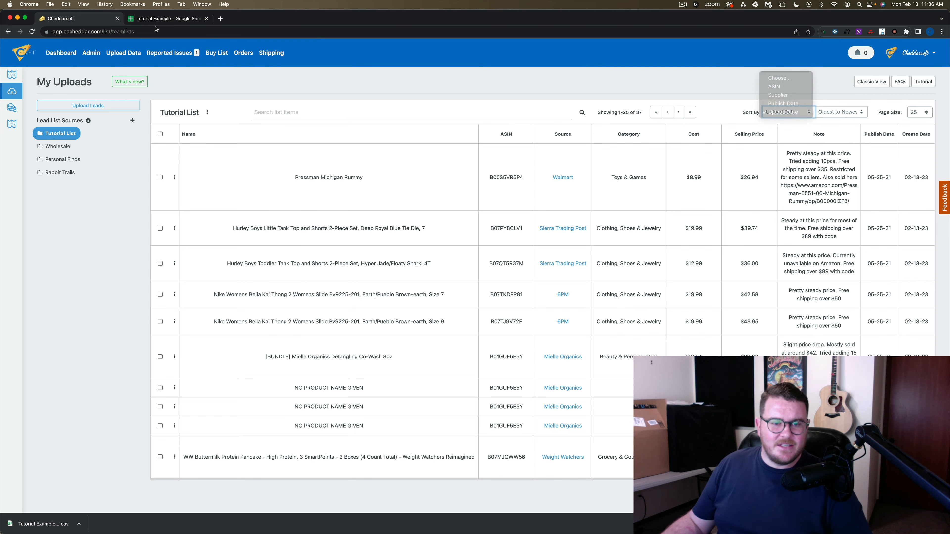
left_click(170, 20)
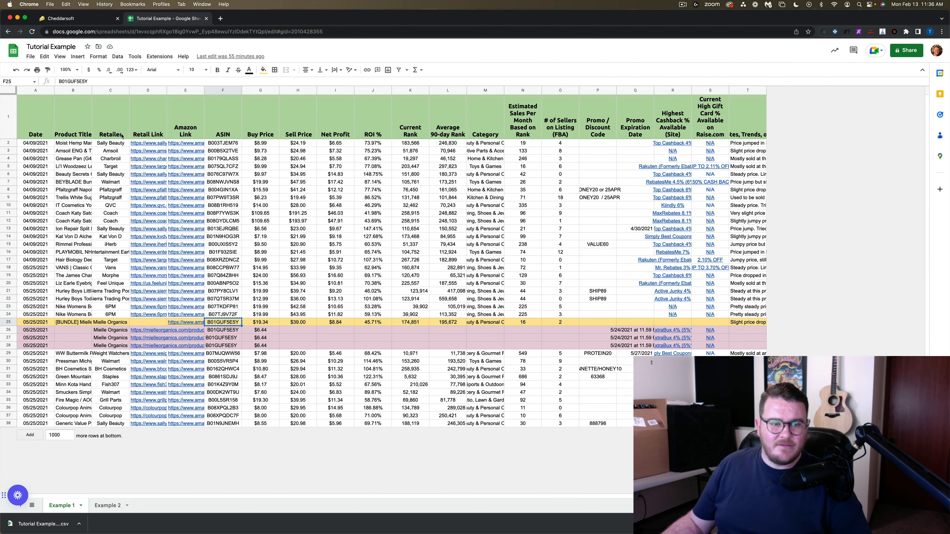
left_click(27, 90)
left_click(83, 20)
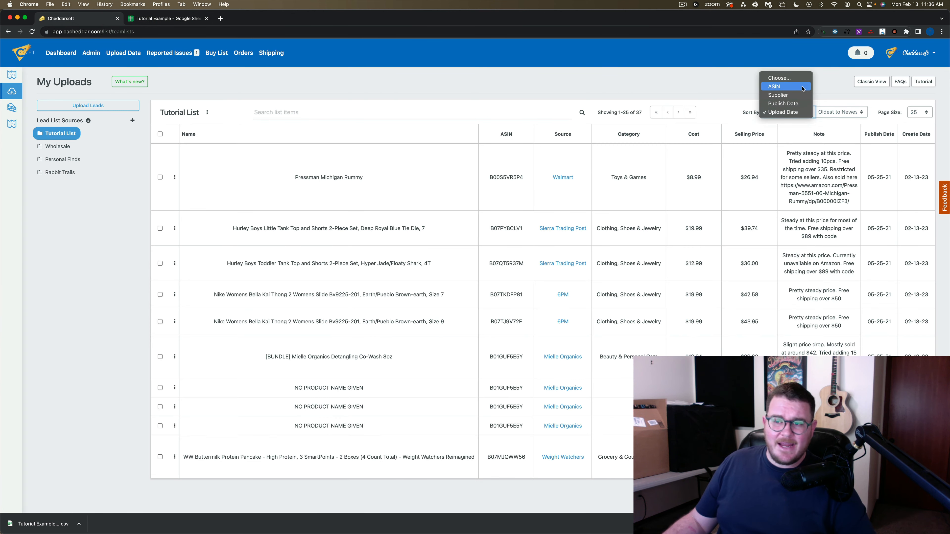
- View the sort order choices for the Tutorial List, keeping Oldest to Newest
left_click(841, 113)
left_click(840, 113)
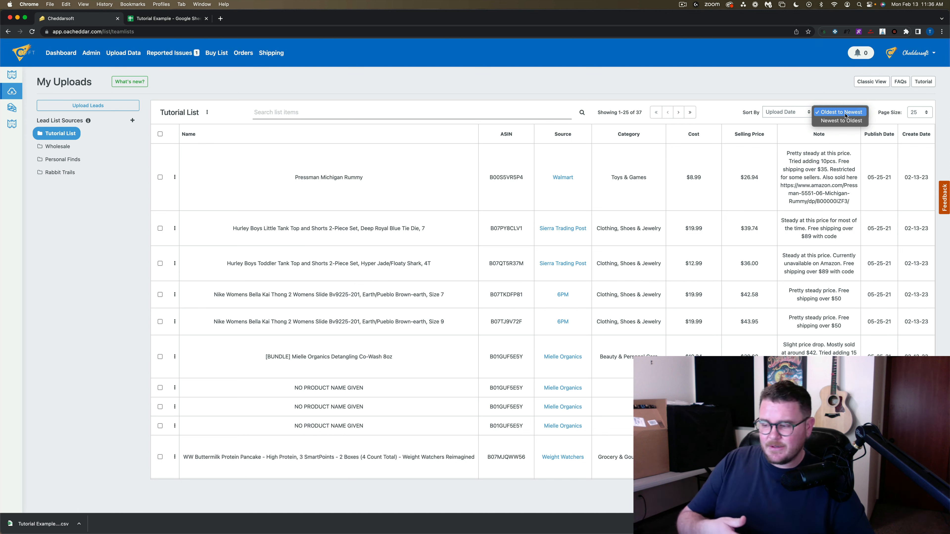
left_click(871, 107)
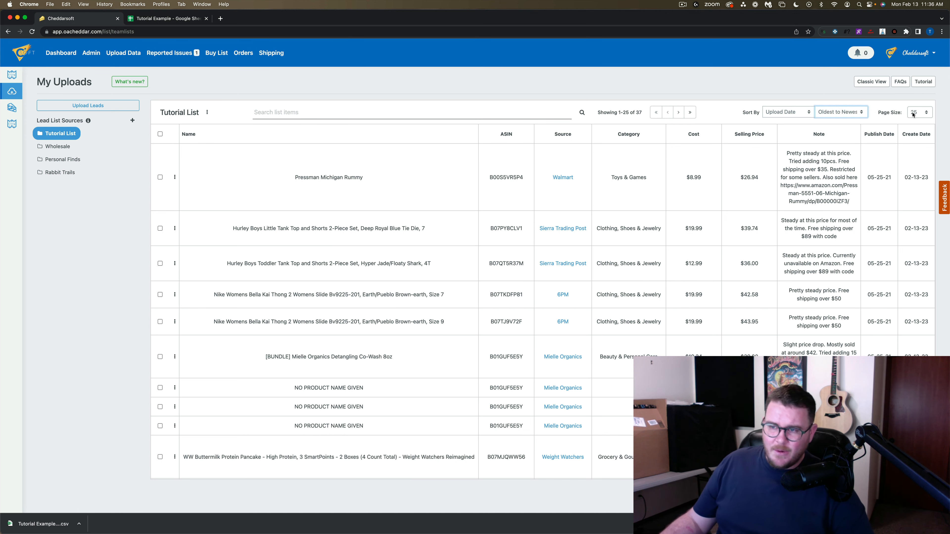
- Set the Tutorial List's page size to 50 and look through the listed leads
left_click(923, 114)
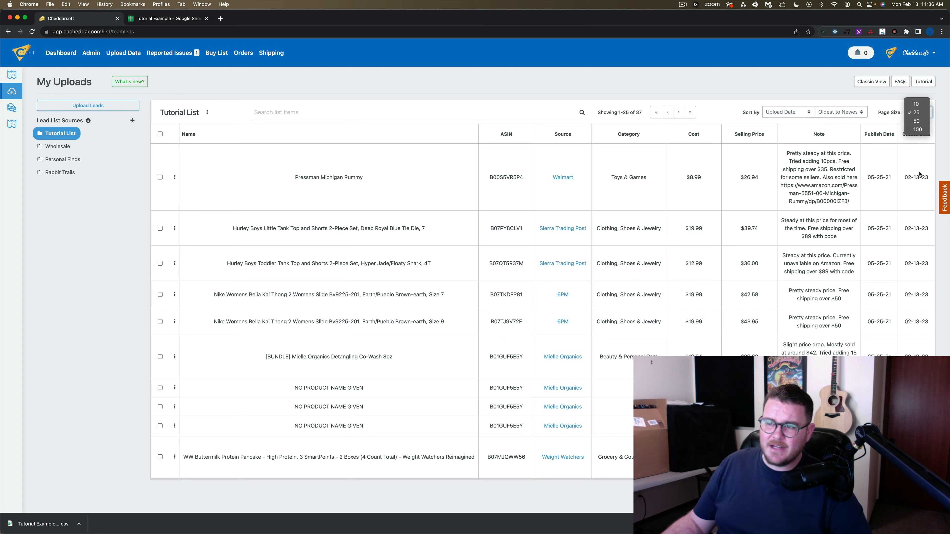
left_click(921, 121)
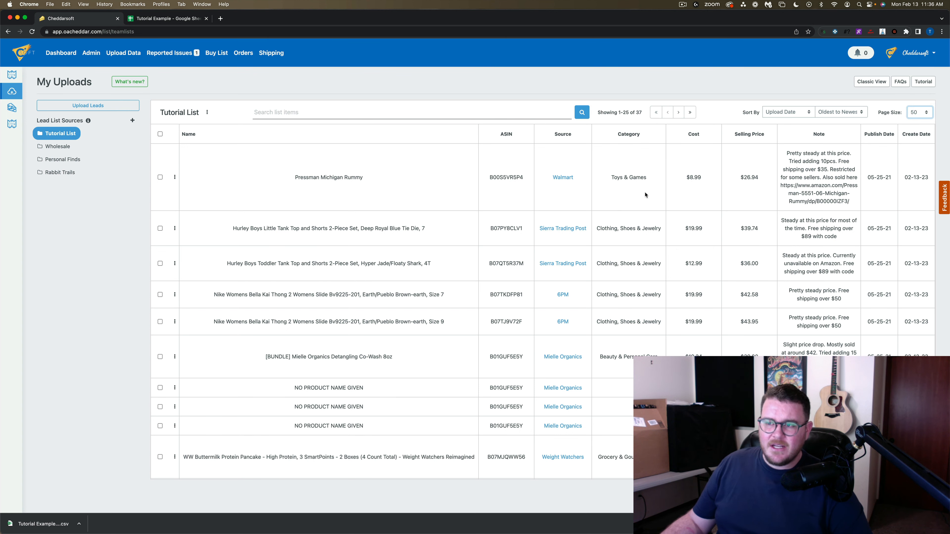
scroll(530, 275, "down", 6)
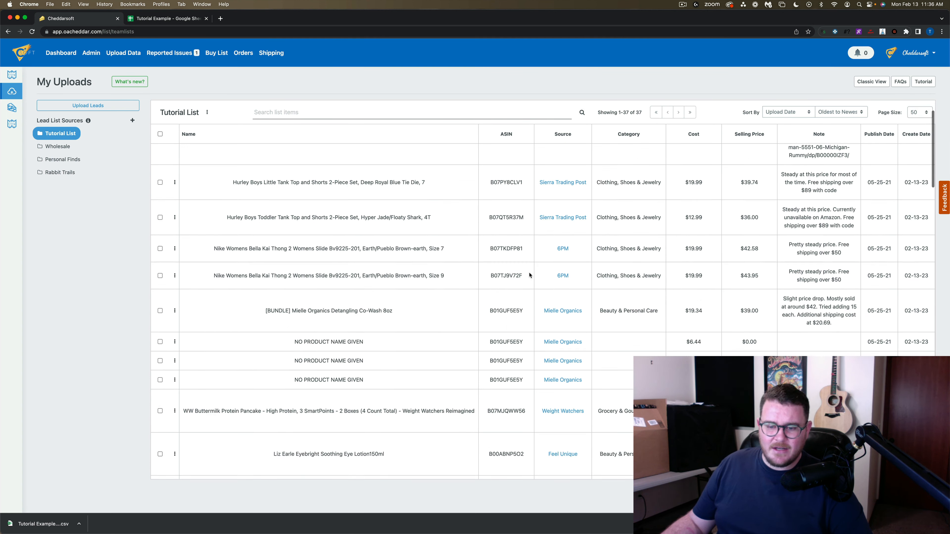
scroll(530, 275, "up", 10)
scroll(532, 275, "down", 4)
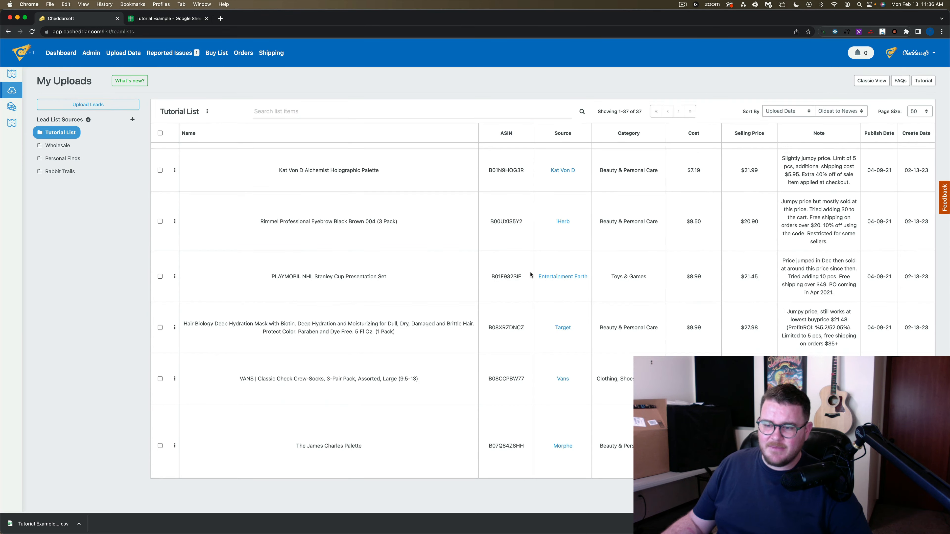
scroll(531, 275, "up", 1)
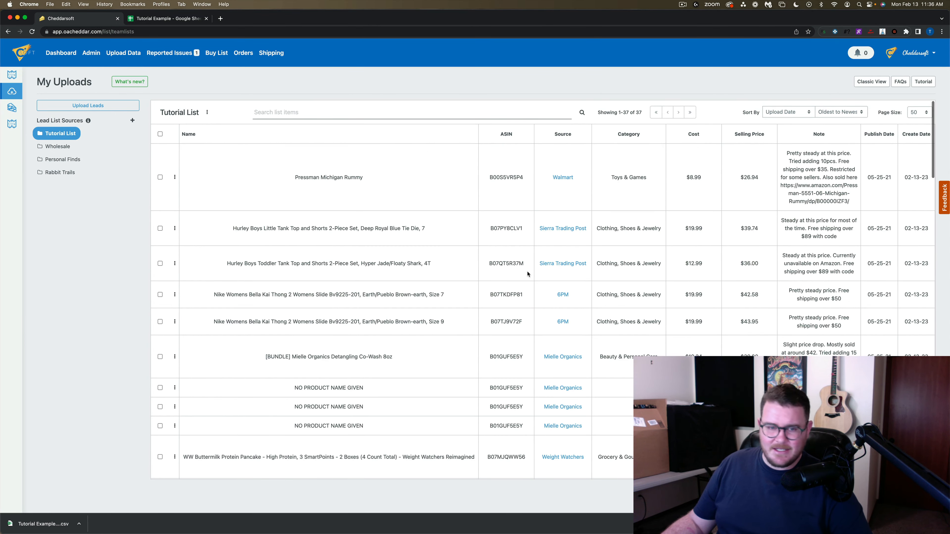
- Select all items on the page, view the lead sources they can be reassigned to, and cancel the change
left_click(160, 135)
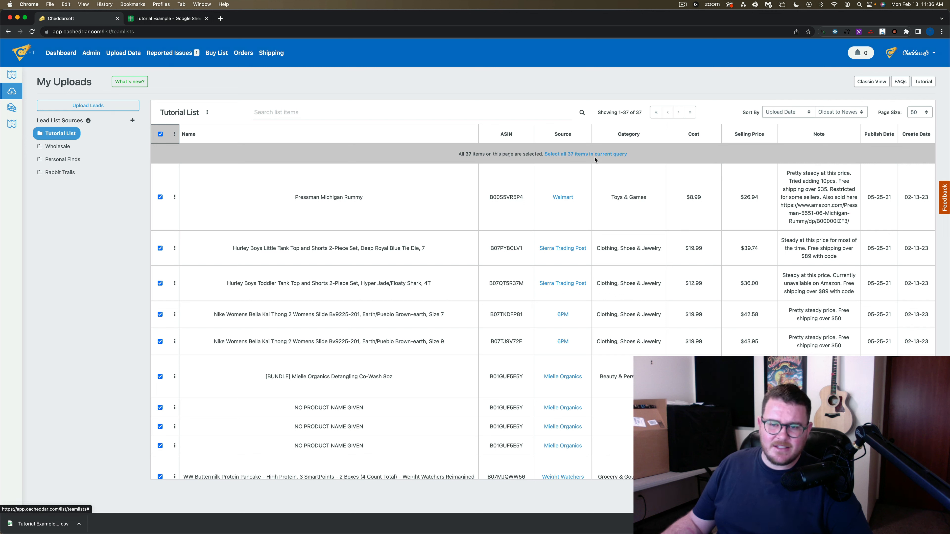
left_click(175, 138)
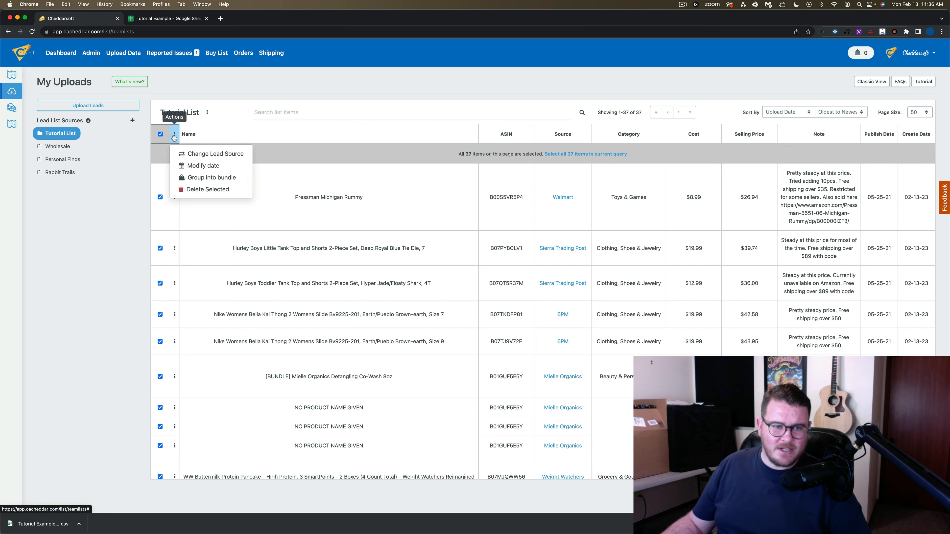
left_click(229, 157)
left_click(456, 102)
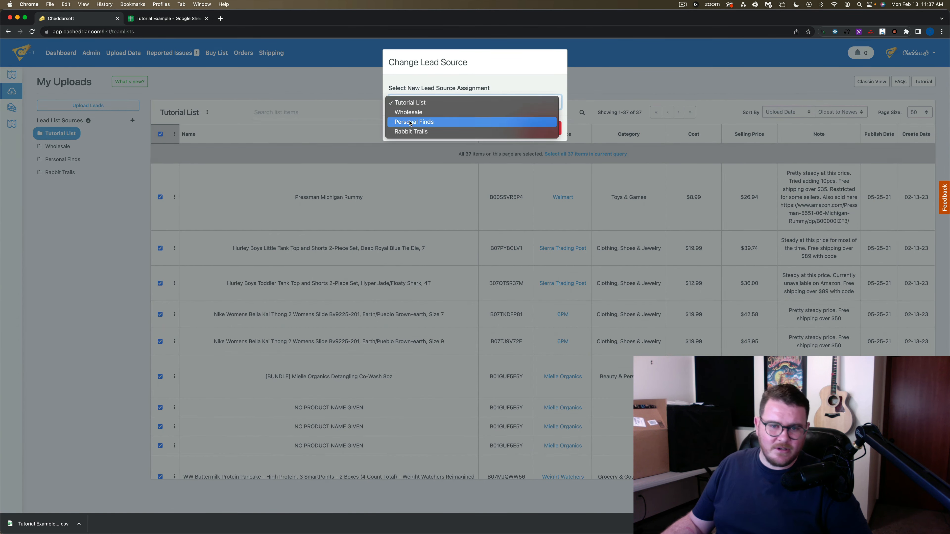
left_click(510, 79)
left_click(505, 128)
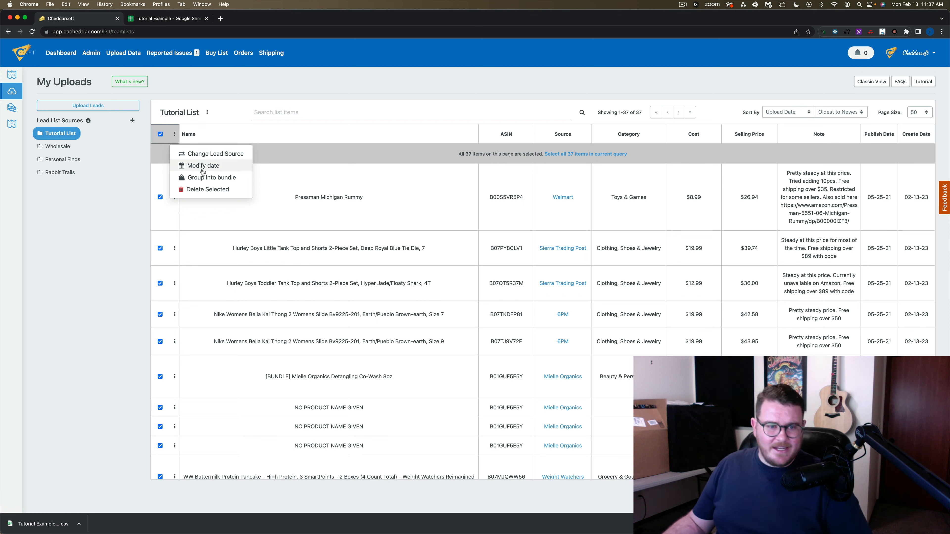
left_click(368, 227)
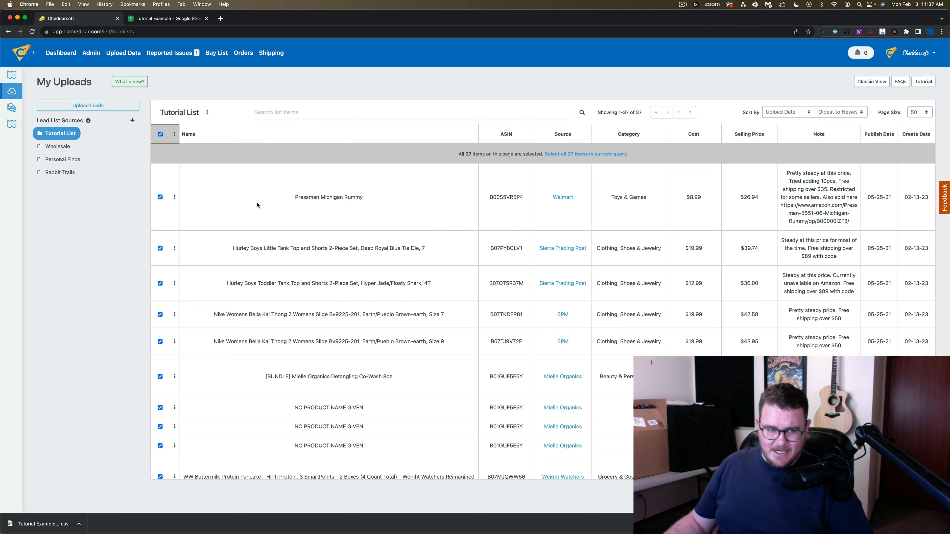
- Select only Pressman Michigan Rummy and the two Hurley Boys sets, view the Modify Publish Date dialog, and cancel it
left_click(160, 134)
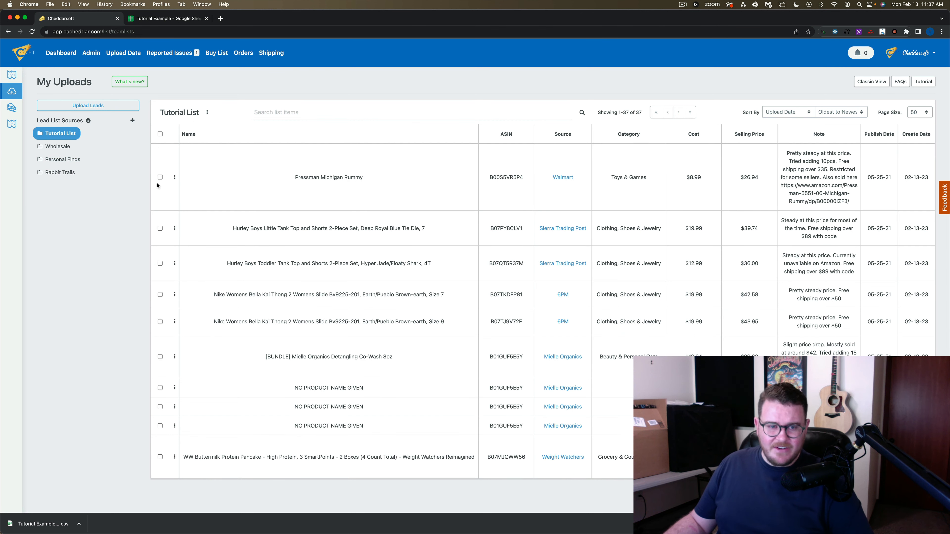
left_click(160, 229)
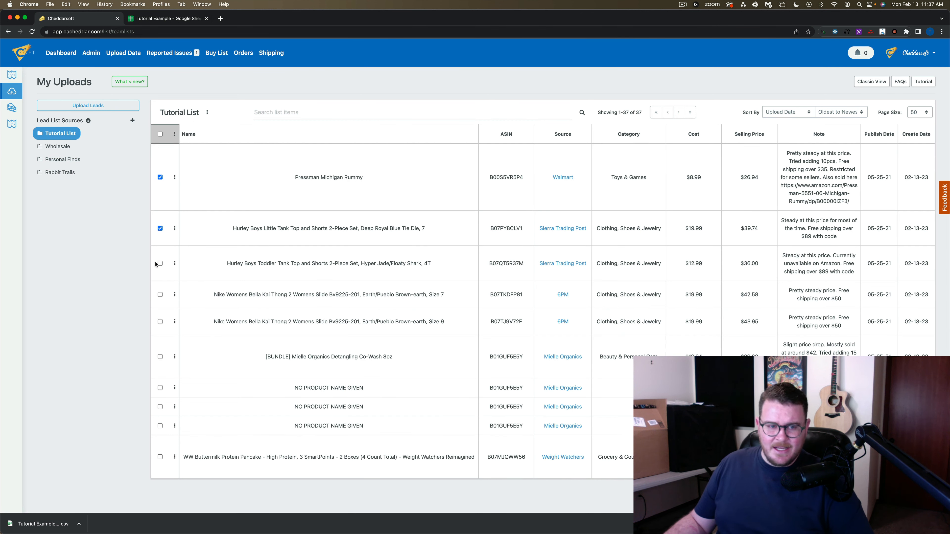
left_click(160, 263)
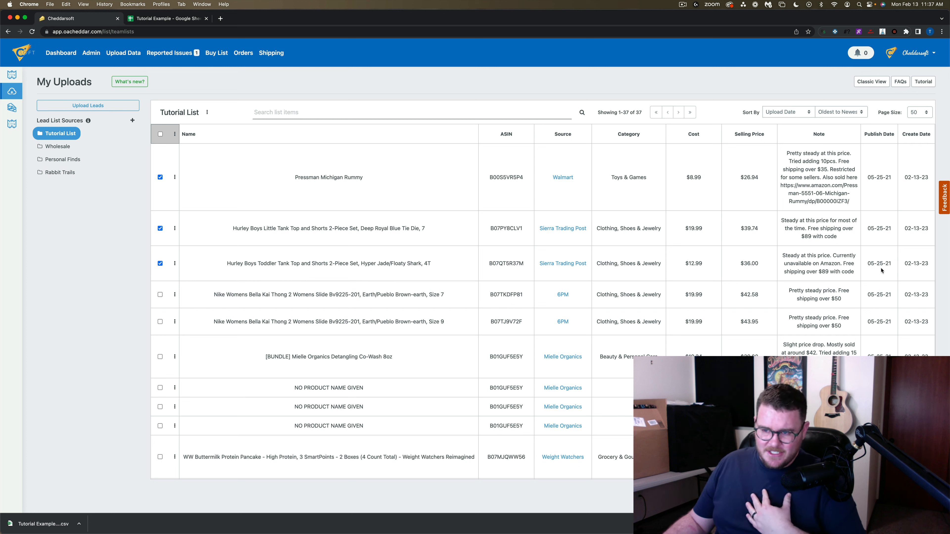
left_click(174, 137)
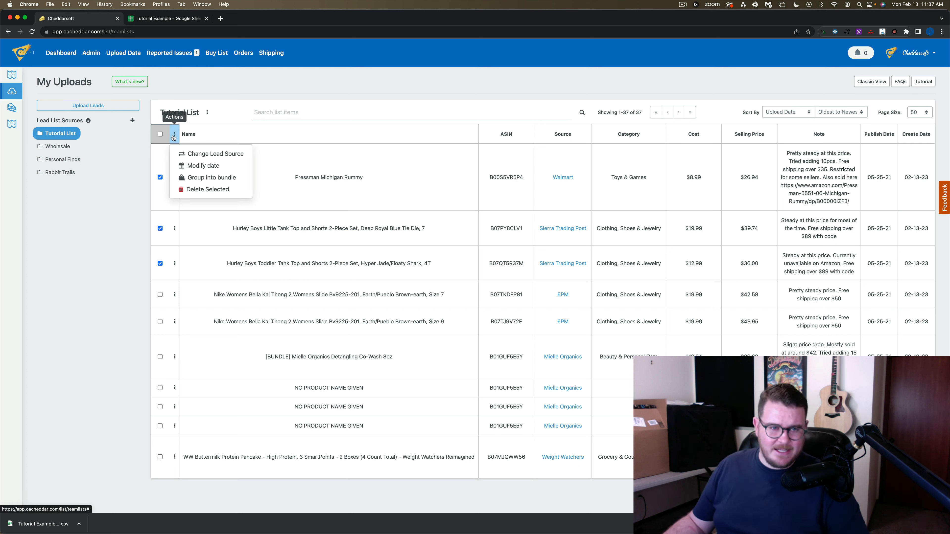
left_click(195, 166)
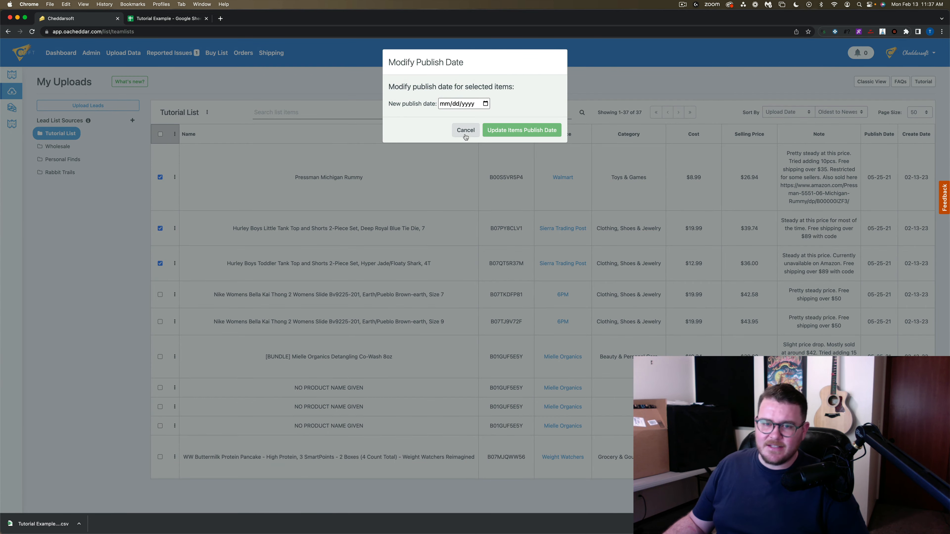
left_click(465, 131)
- Select all items on the page, review the bulk bundle and delete options, and clear the selection
left_click(161, 135)
left_click(174, 134)
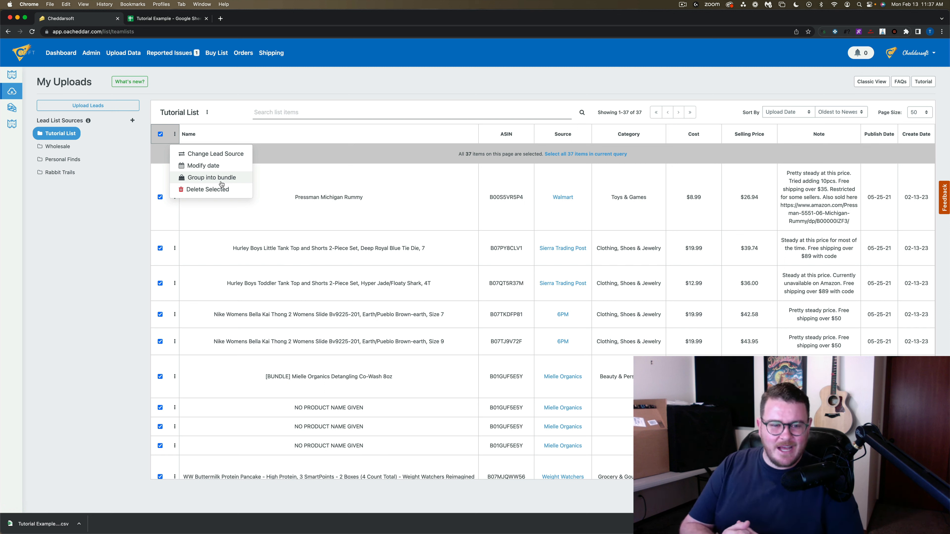
left_click_drag(351, 408, 343, 403)
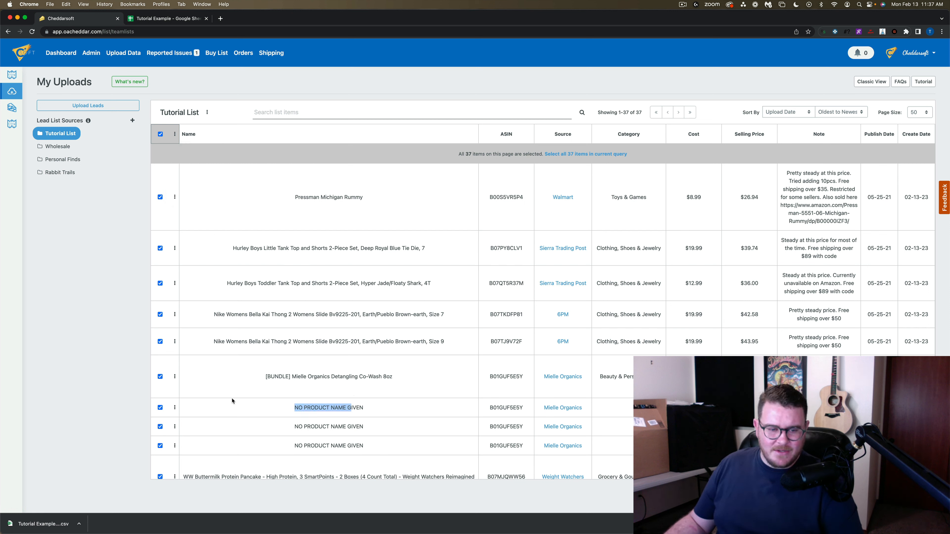
left_click(175, 135)
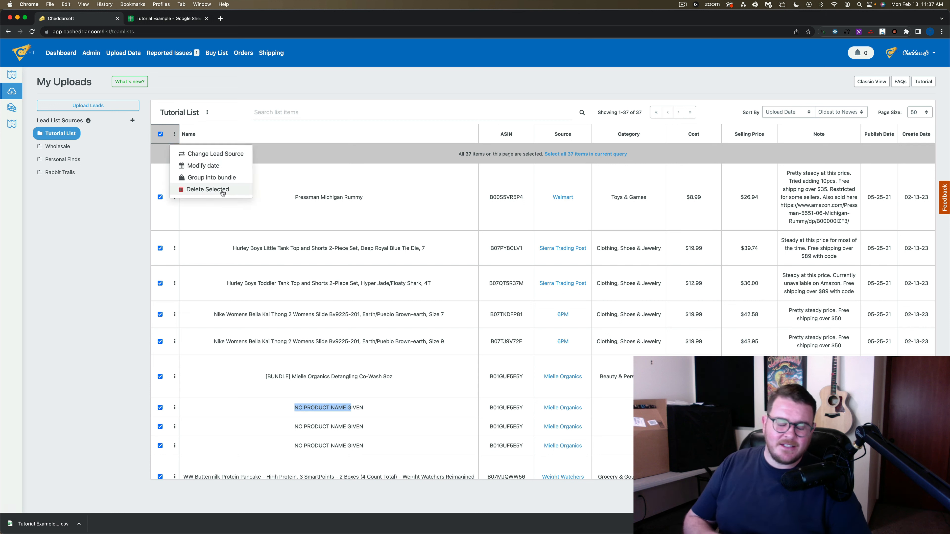
left_click(265, 222)
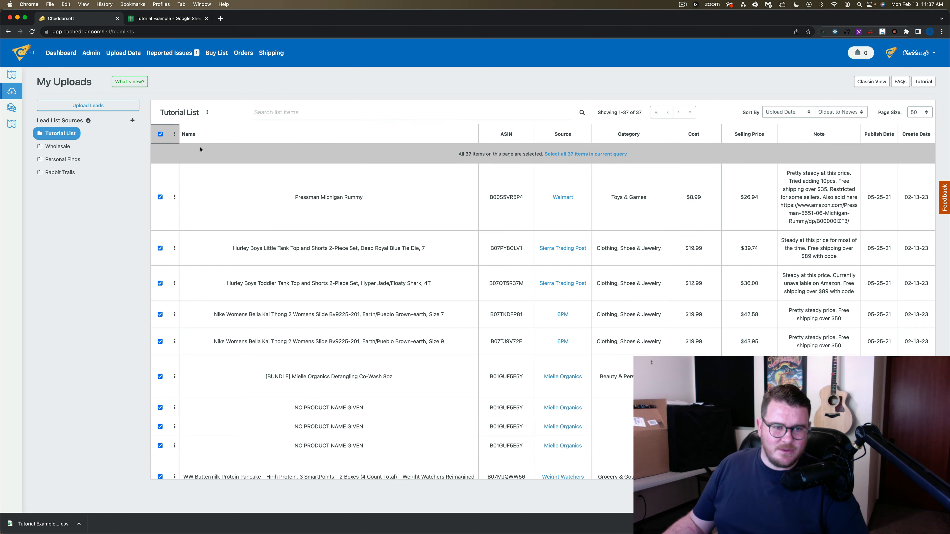
left_click(160, 134)
- Show the recently uploaded items of the Tutorial List lead source
left_click_drag(163, 113, 200, 113)
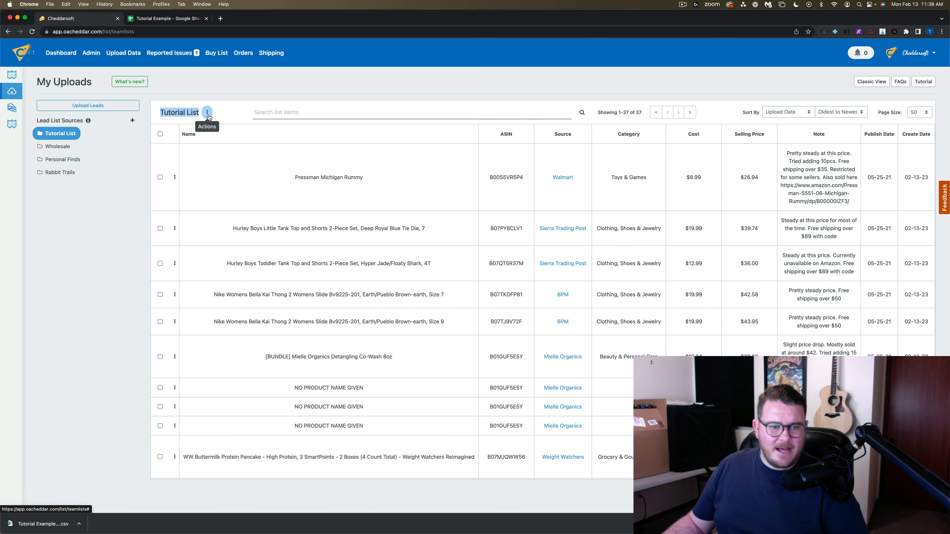
left_click(208, 114)
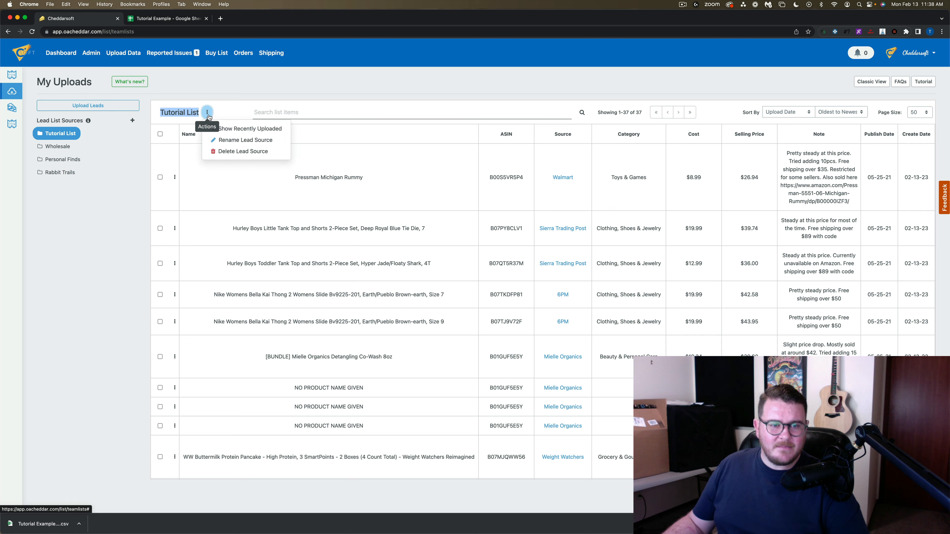
left_click(245, 129)
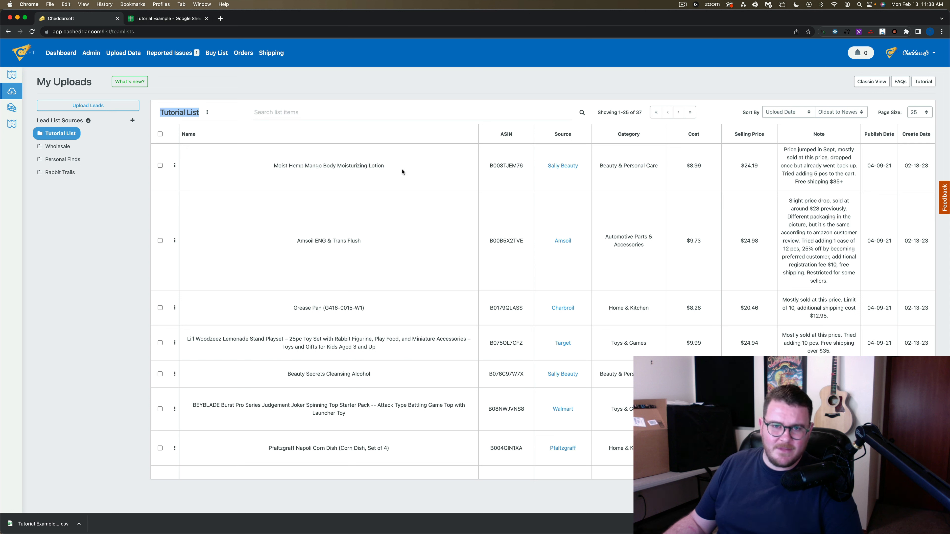
- View the rename form for the Tutorial List lead source, cancel it, and review the option to delete the lead source
left_click(207, 115)
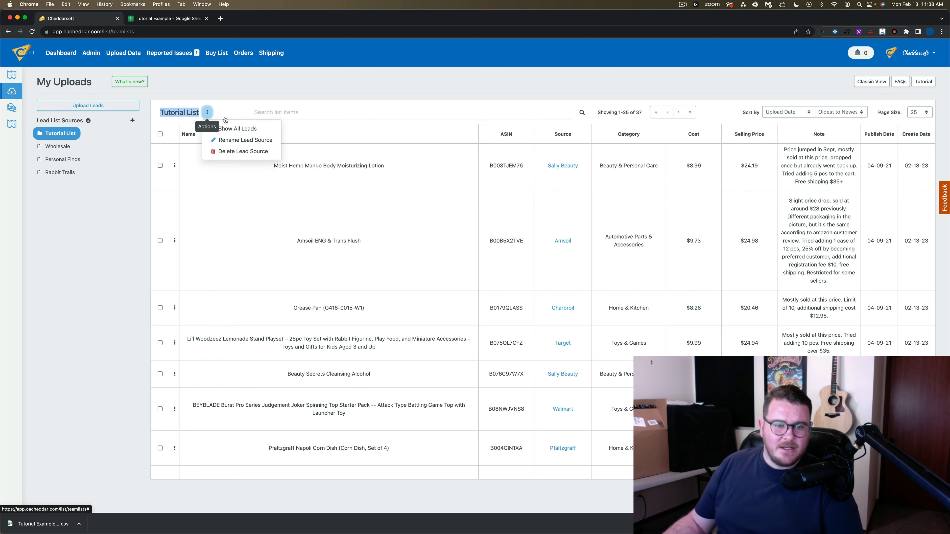
left_click(243, 141)
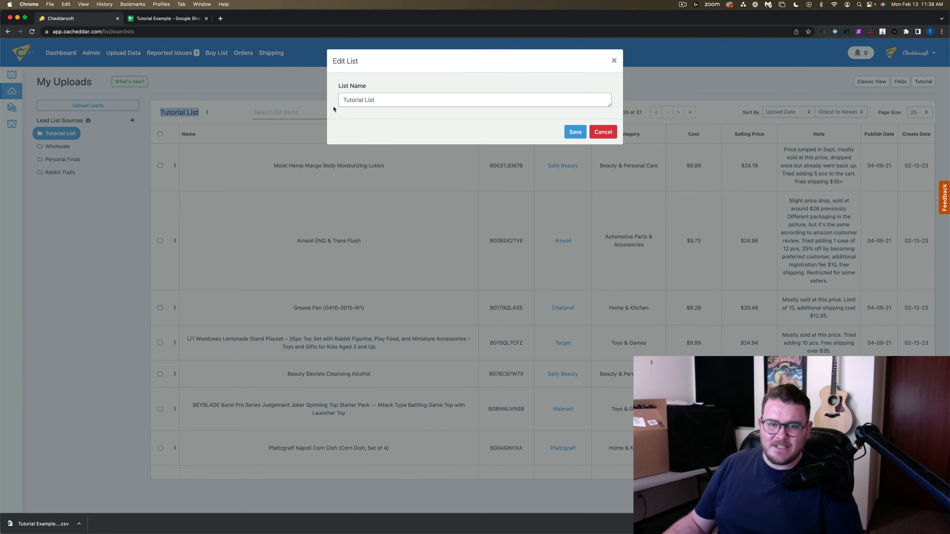
left_click(606, 132)
left_click(208, 114)
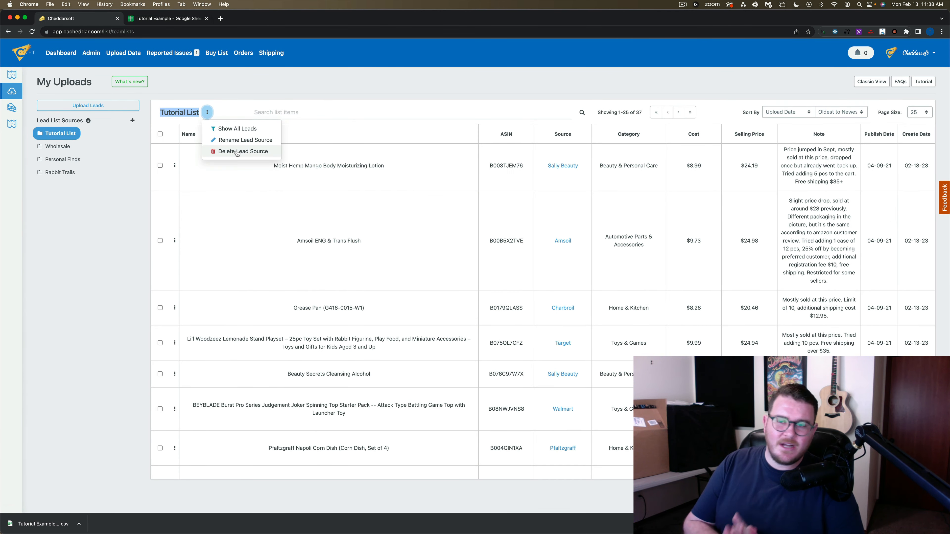
left_click(450, 192)
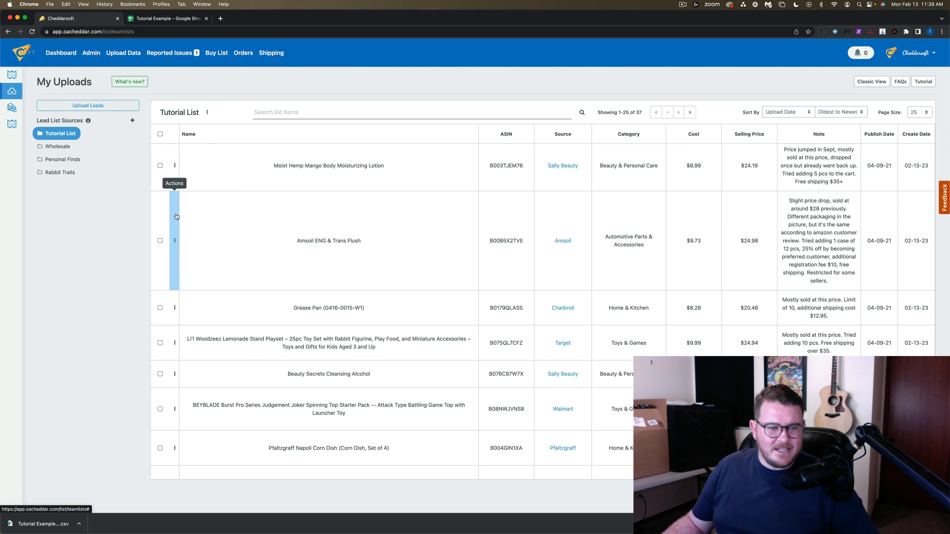
- Open the Grease Pan (G416-0015-W1) lead for updating without changing it, and check the actions for the Moist Hemp Mango lotion lead
left_click(174, 322)
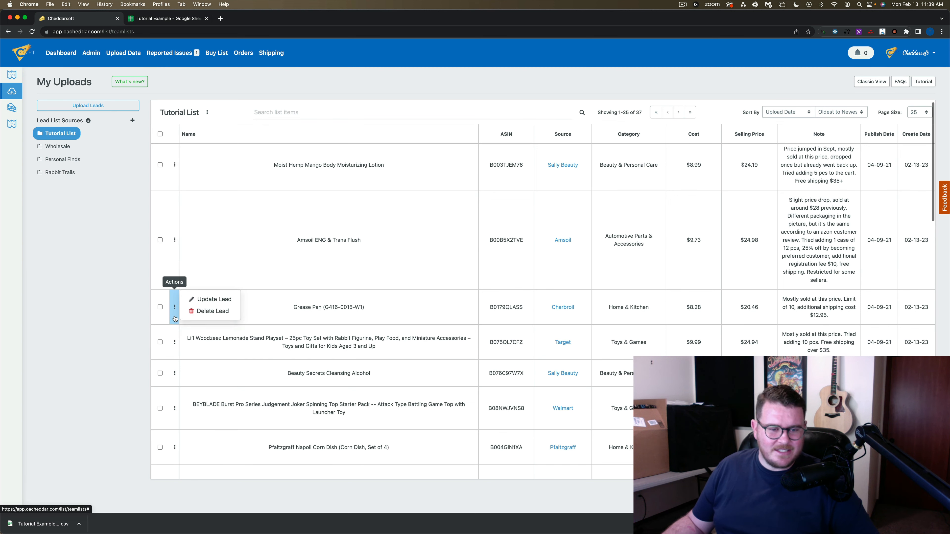
left_click(215, 300)
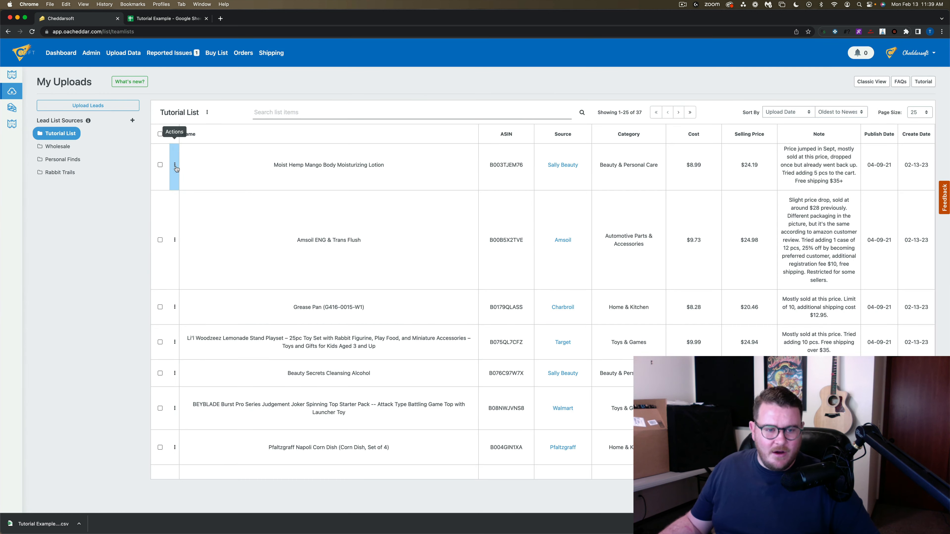
left_click(175, 166)
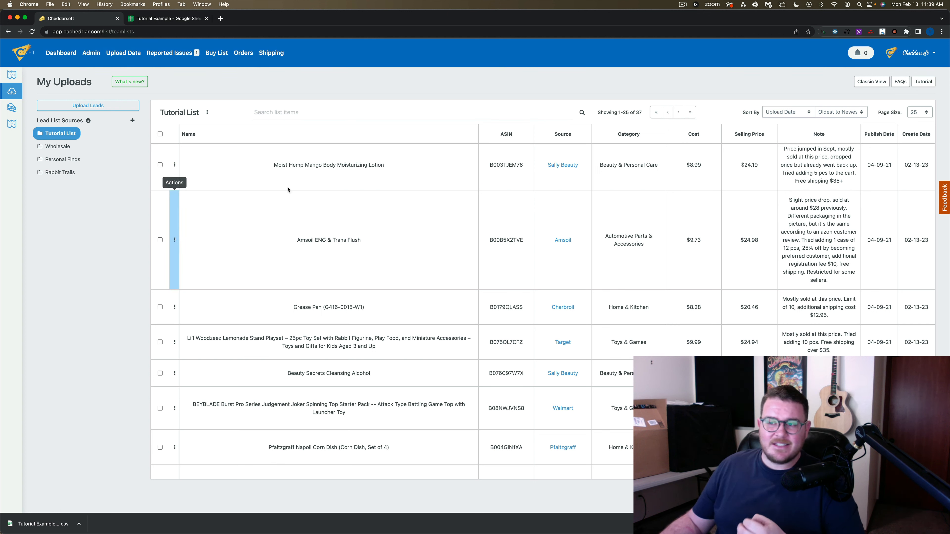
- View the feedback options for asking a question, suggesting a feature or reporting a bug, and close them
left_click(937, 192)
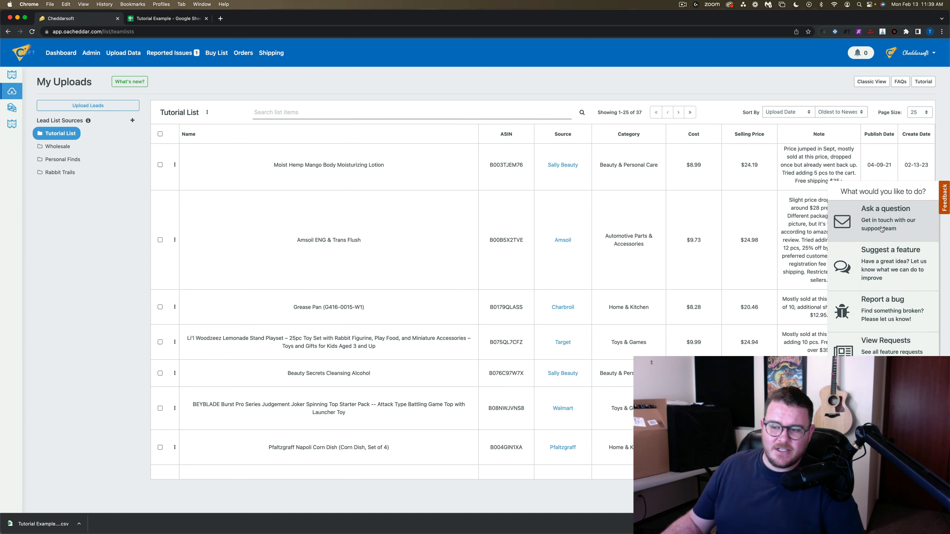
left_click(100, 265)
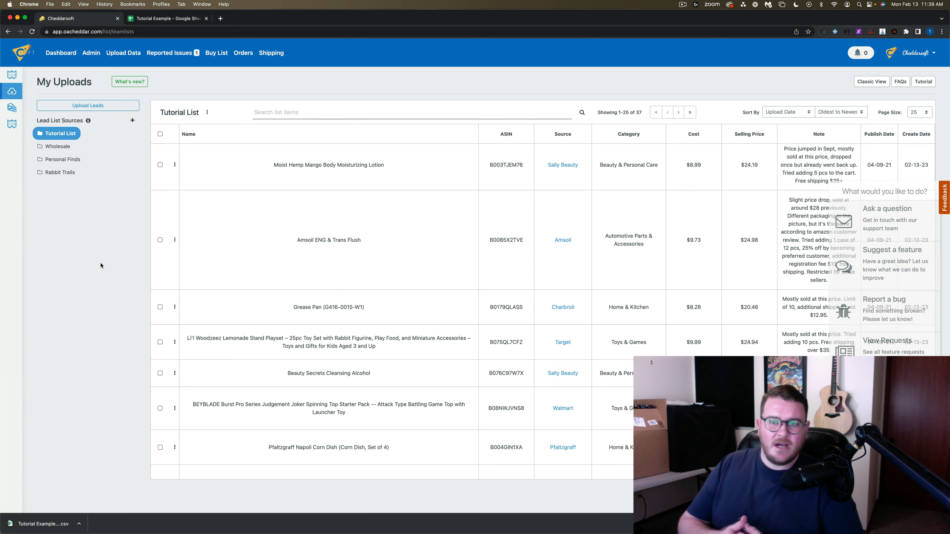